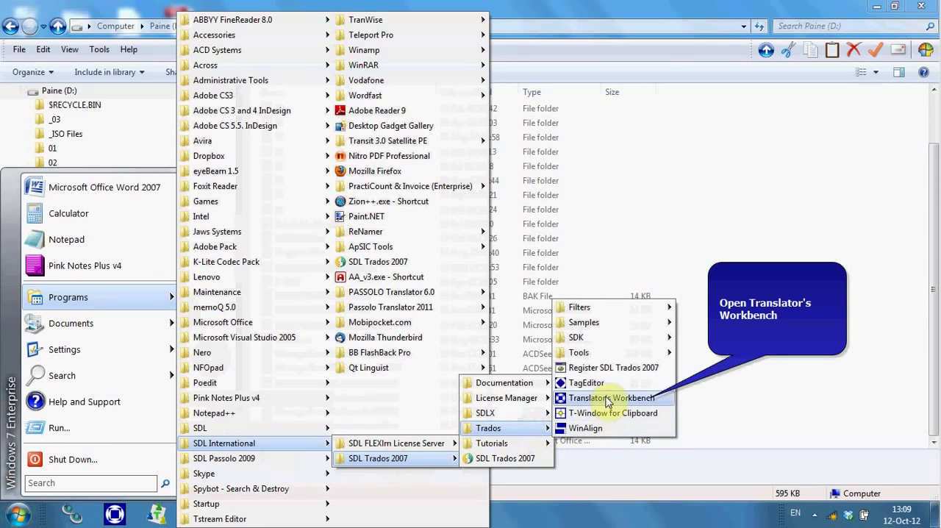
Launch Translator's Workbench, and open Swedish_Mercury.tmx from the TM folder inside Additional files of N-22222 Files
click(604, 398)
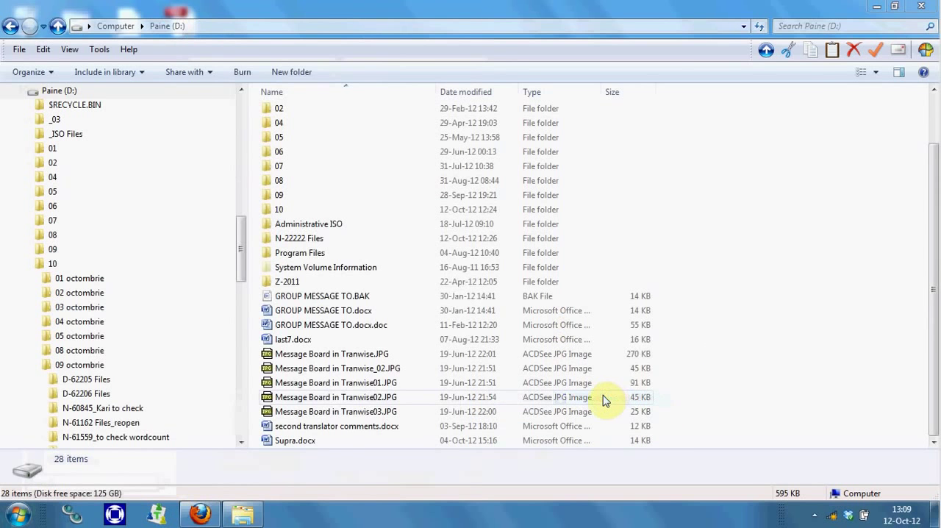
double_click(307, 239)
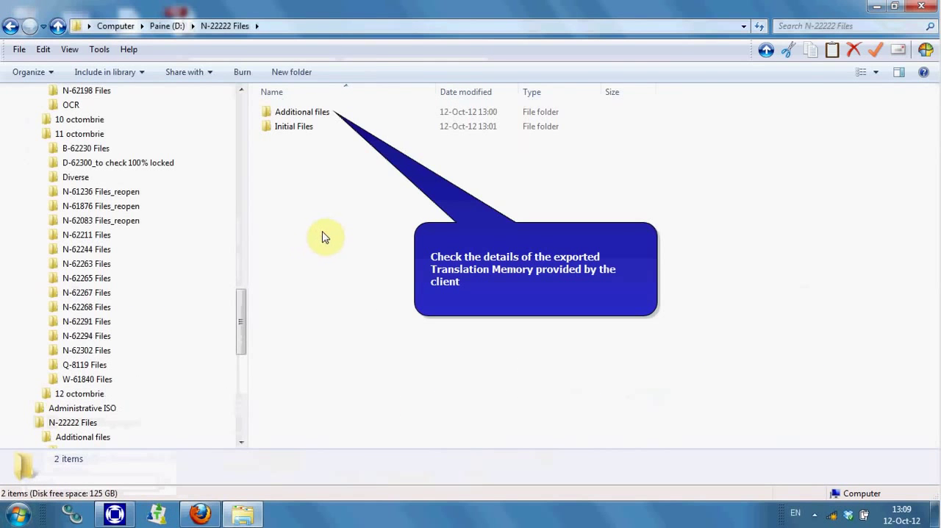
double_click(279, 114)
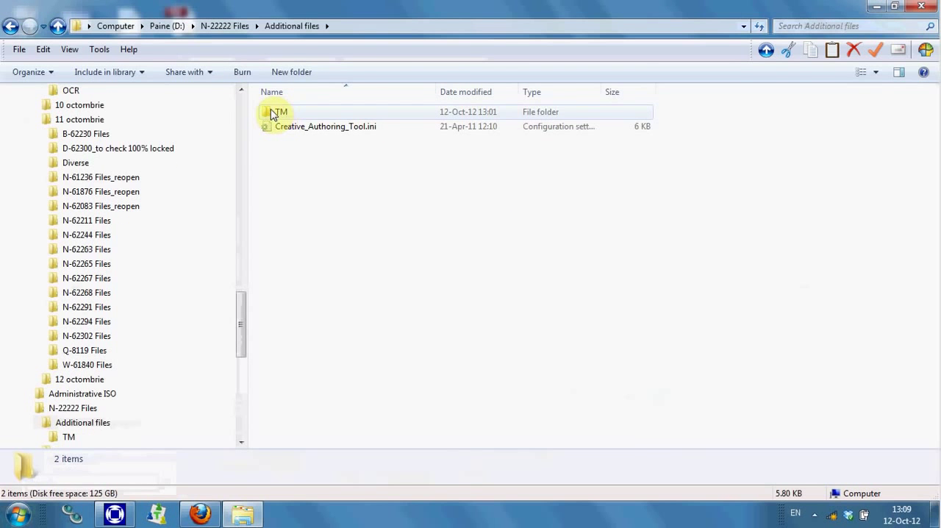
double_click(272, 114)
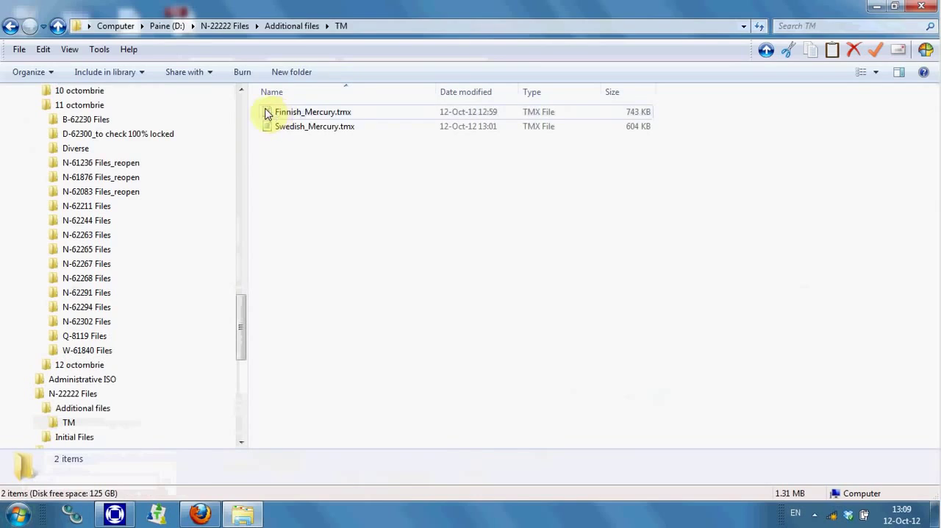
double_click(298, 127)
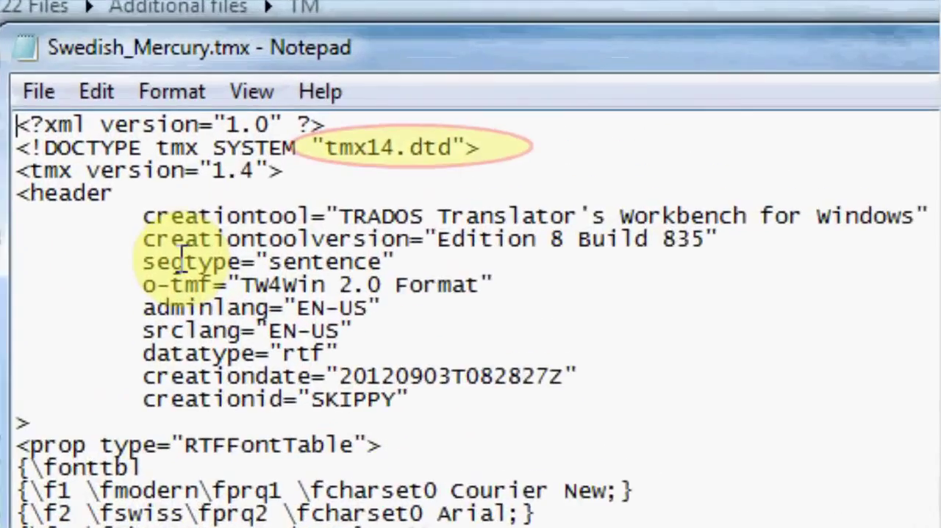
Check the TMX header details and the sublanguage codes of the translation units, and close the file
scroll(270, 157, down, 11)
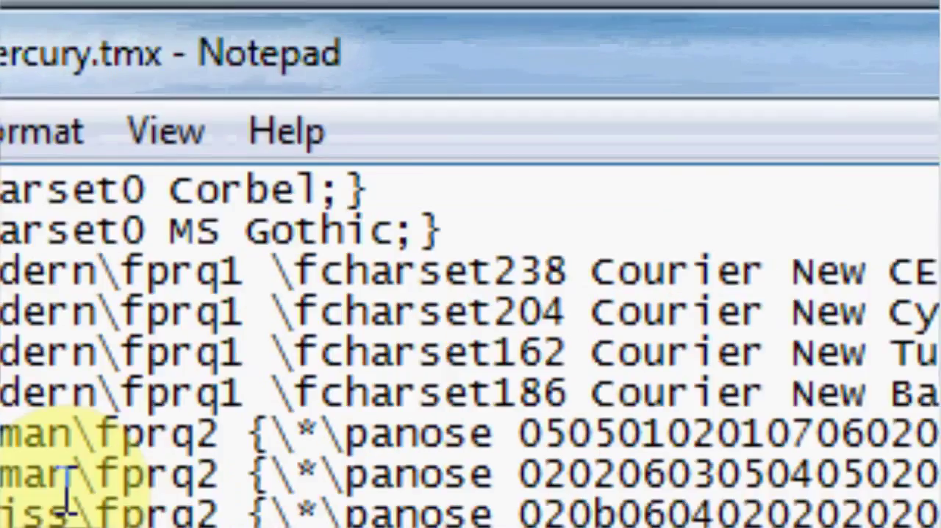
scroll(70, 493, down, 20)
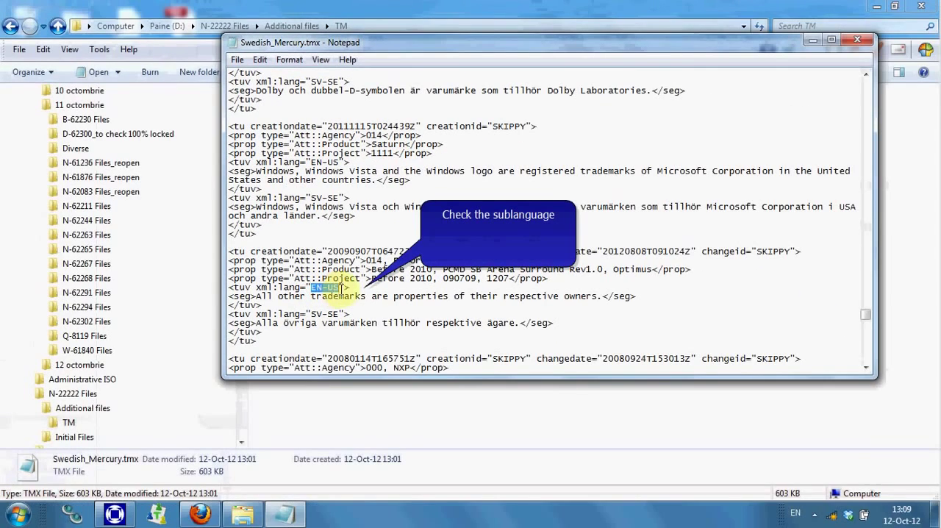
click(862, 42)
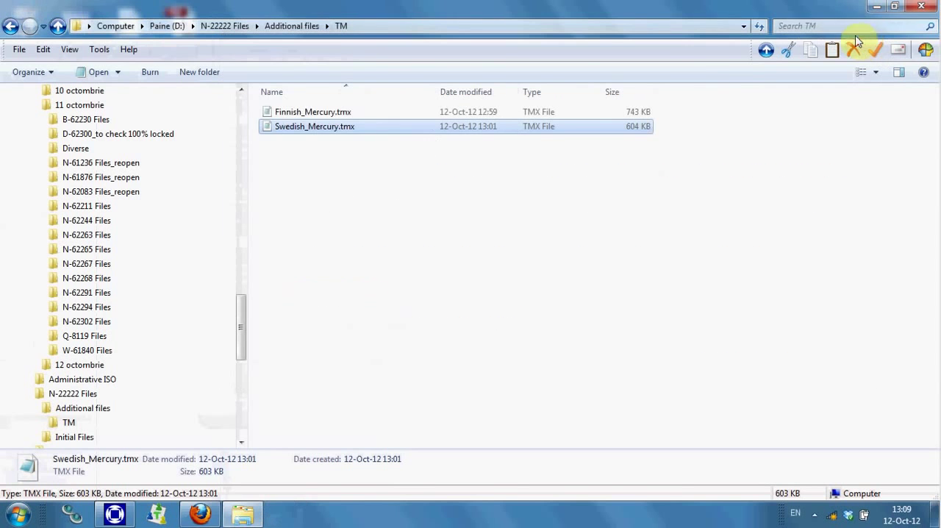
Copy the name of the client's Swedish_Mercury.tmx file without its extension
right_click(286, 131)
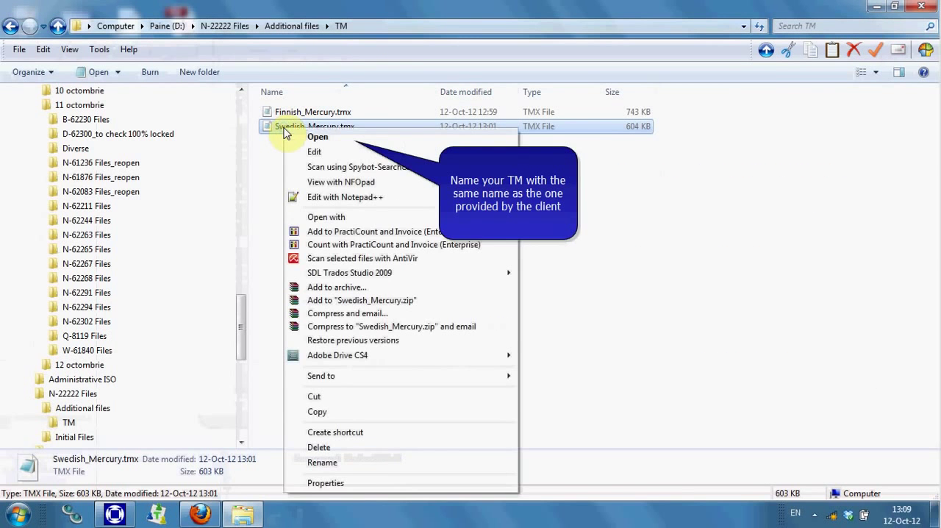
click(380, 462)
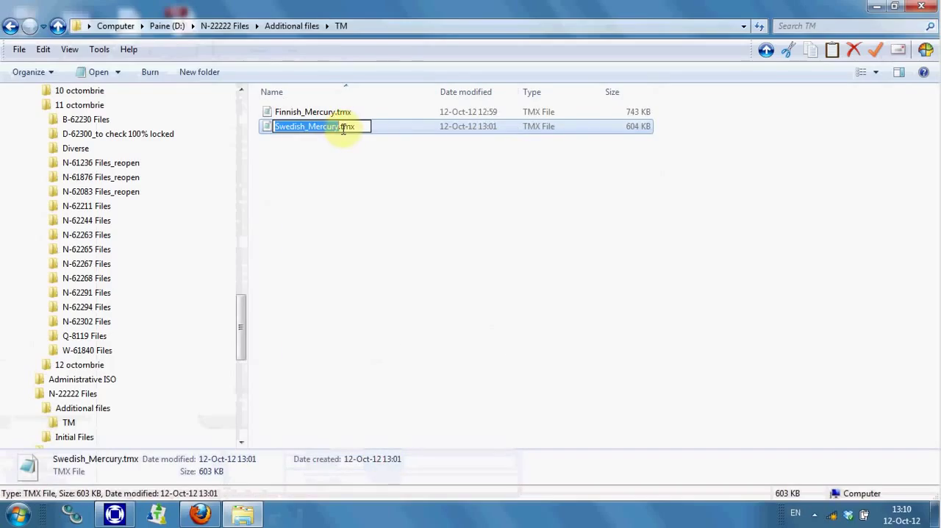
drag(342, 129, 259, 131)
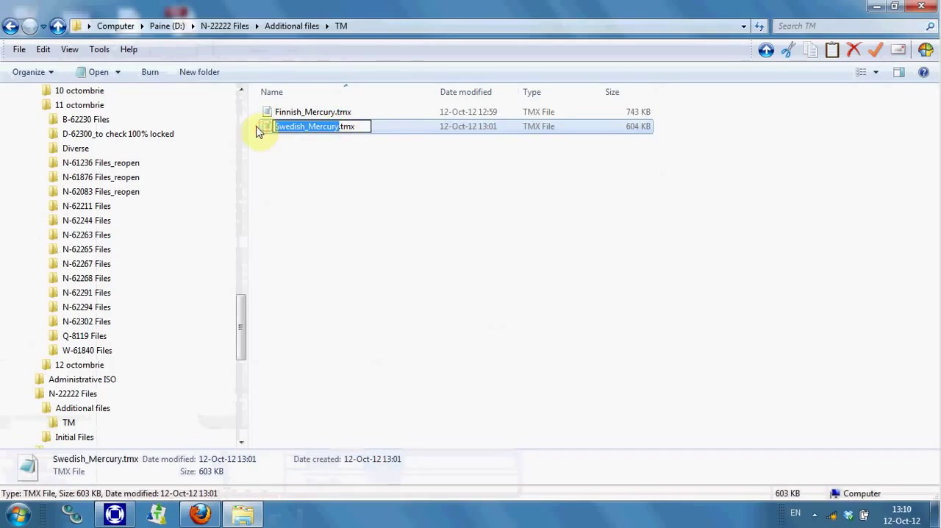
key(ctrl+c)
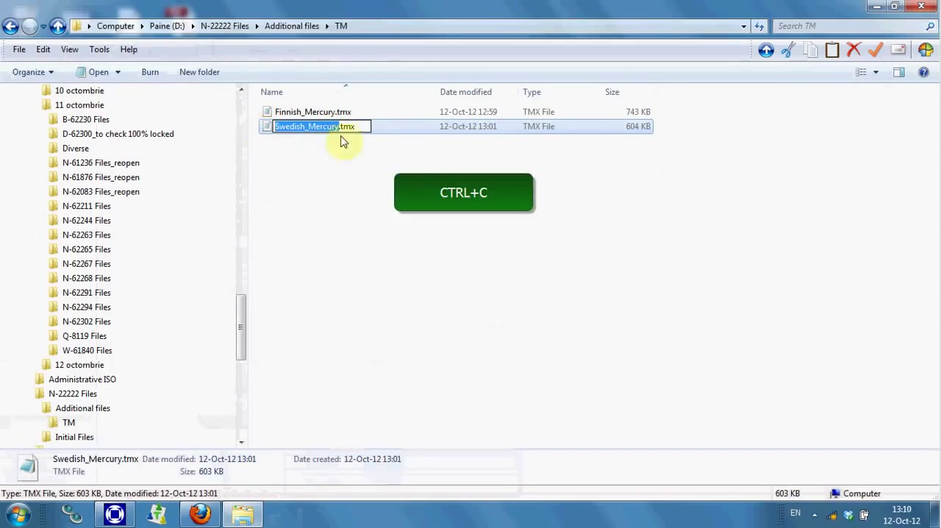
Create a working folder named N-22222_TR inside the N-22222 Files folder
click(215, 30)
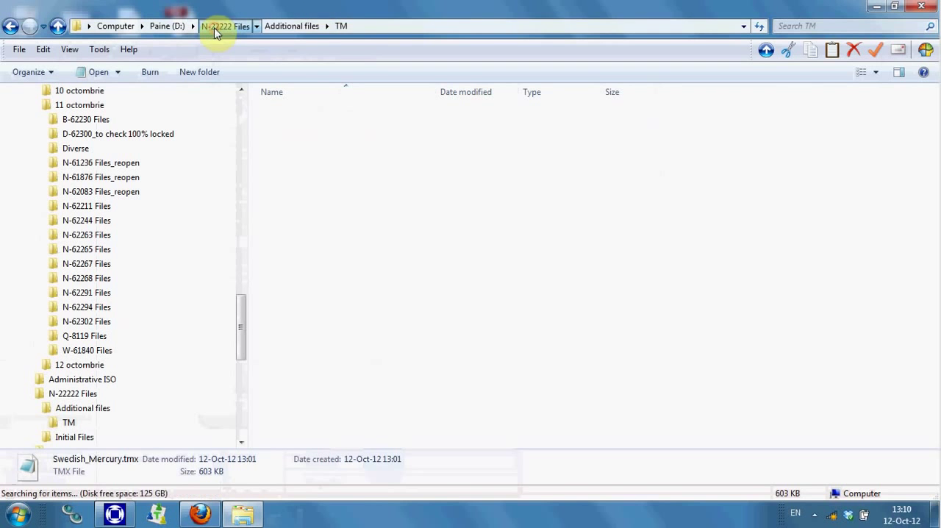
right_click(289, 205)
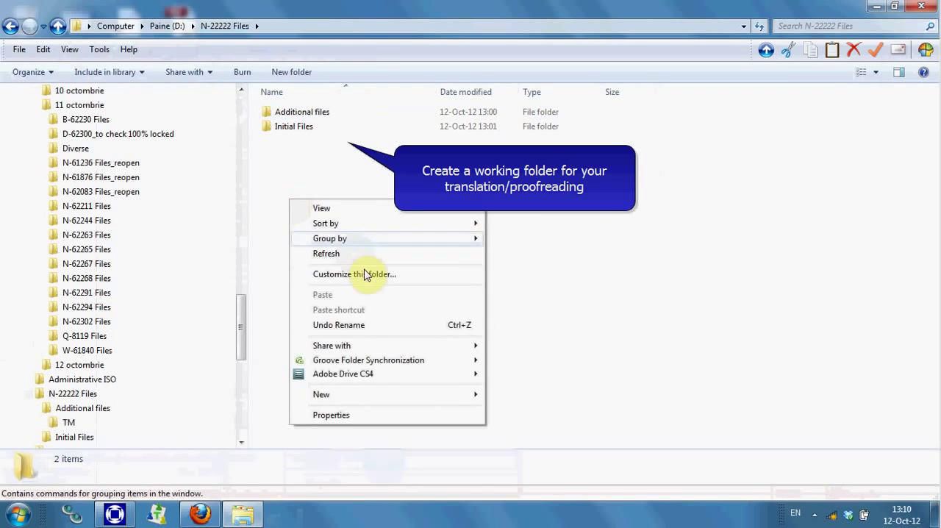
mouse_move(372, 211)
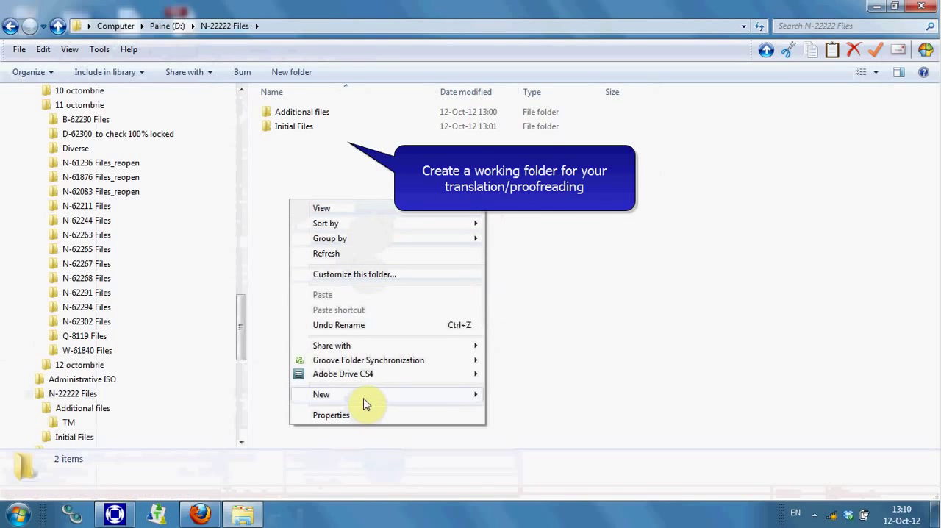
mouse_move(366, 404)
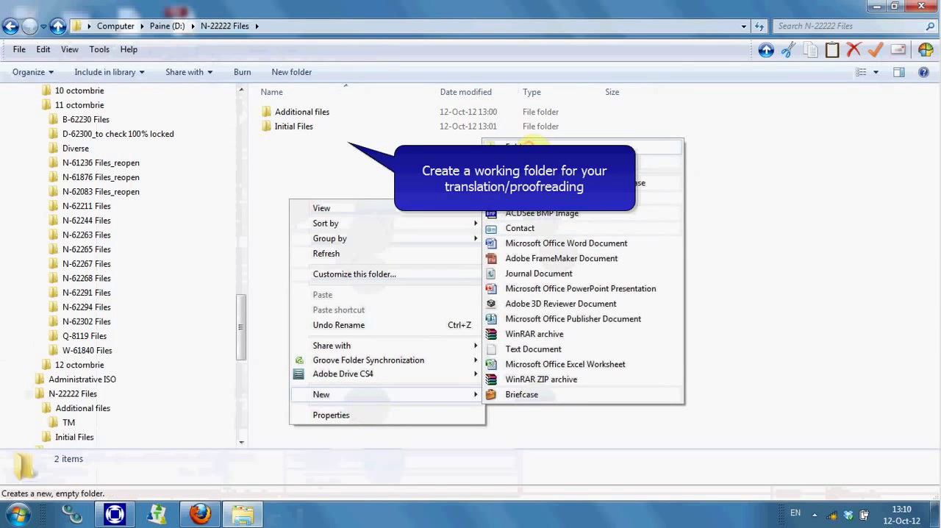
click(530, 142)
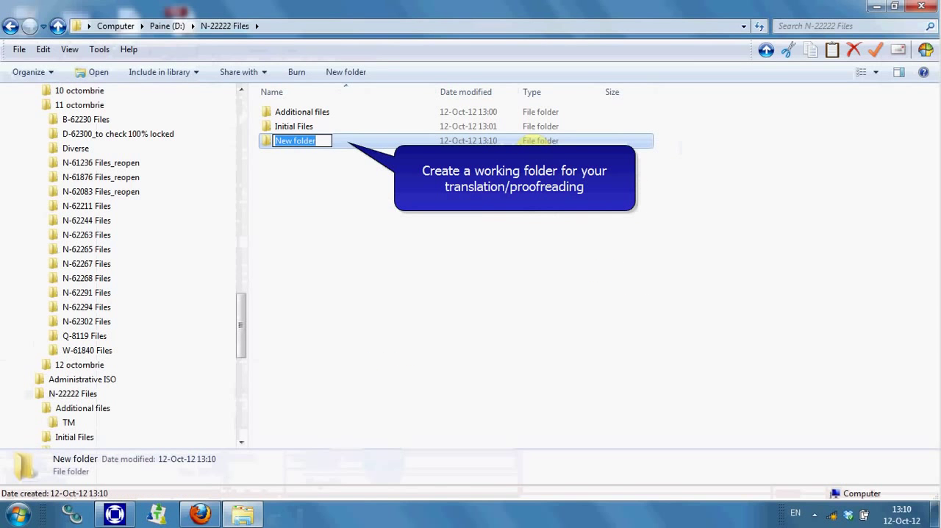
text(N)
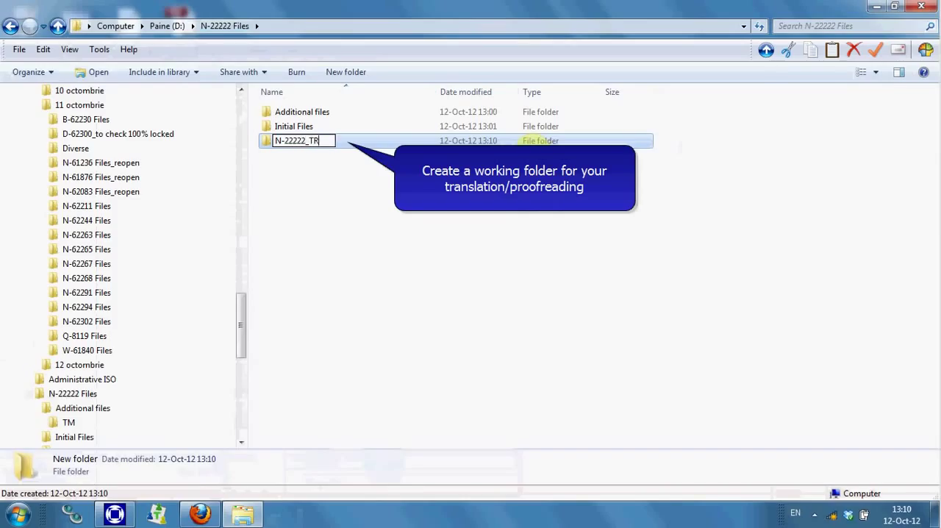
text(-22222_TR)
key(Return)
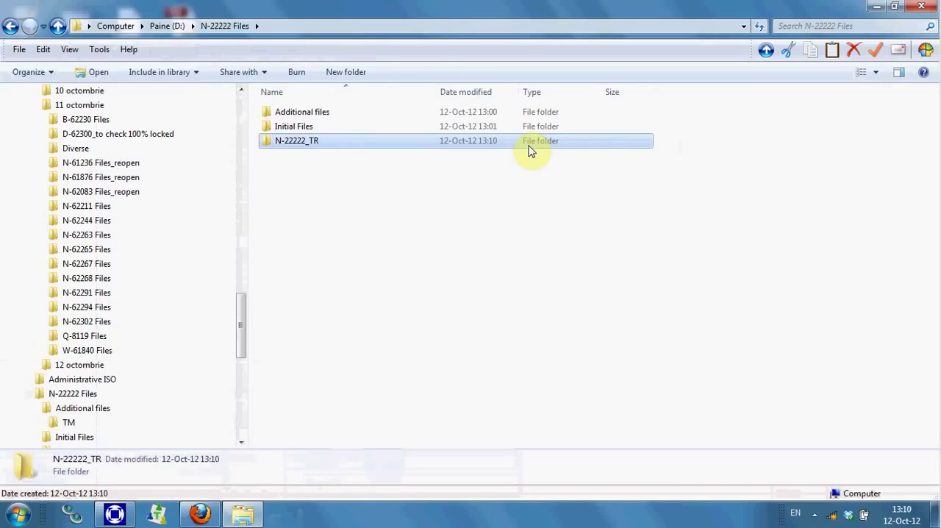
Create a folder named TM inside N-22222_TR and open it
double_click(531, 147)
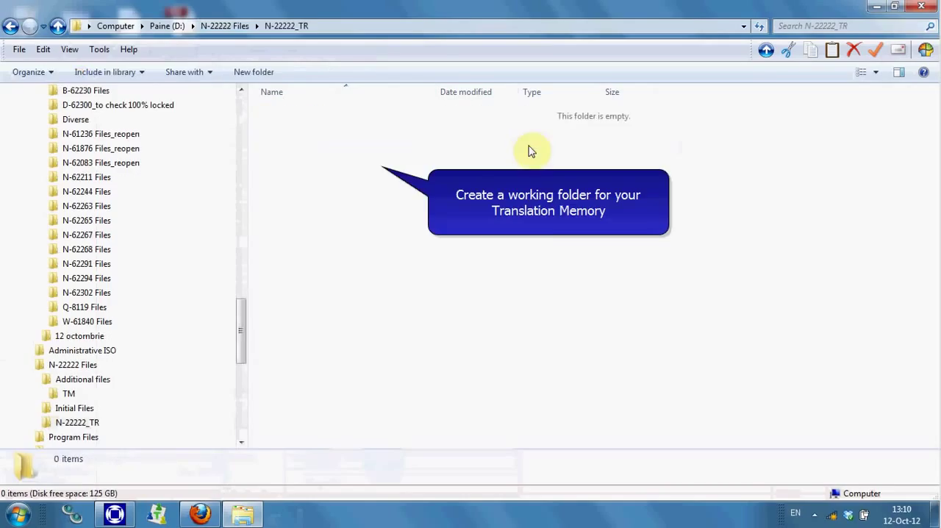
right_click(355, 152)
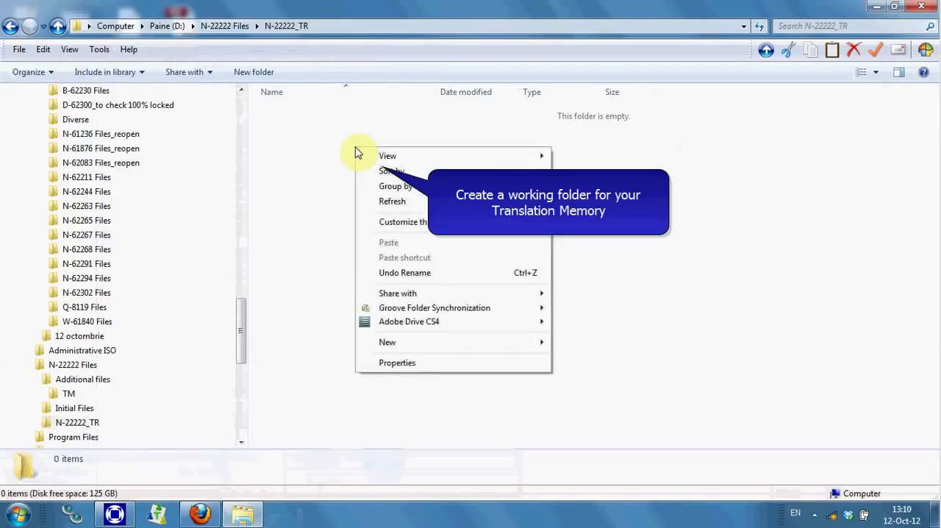
mouse_move(427, 347)
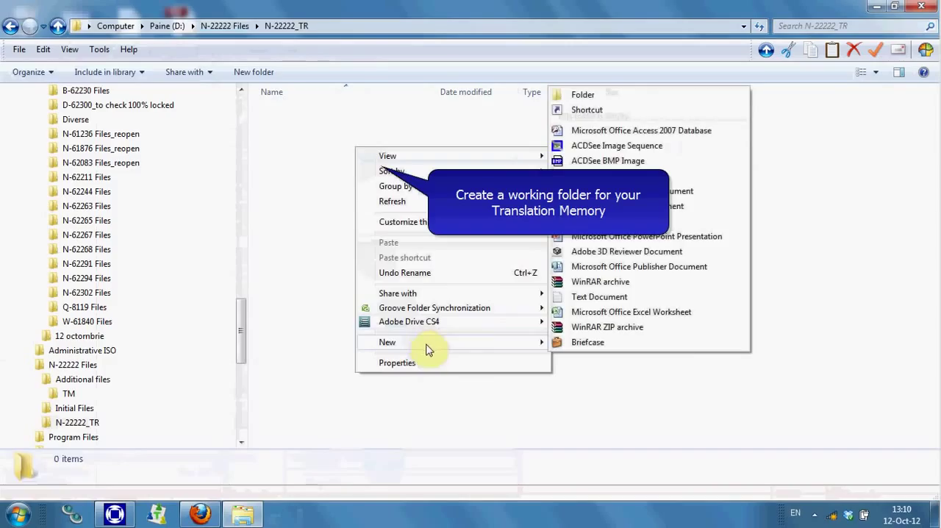
click(594, 102)
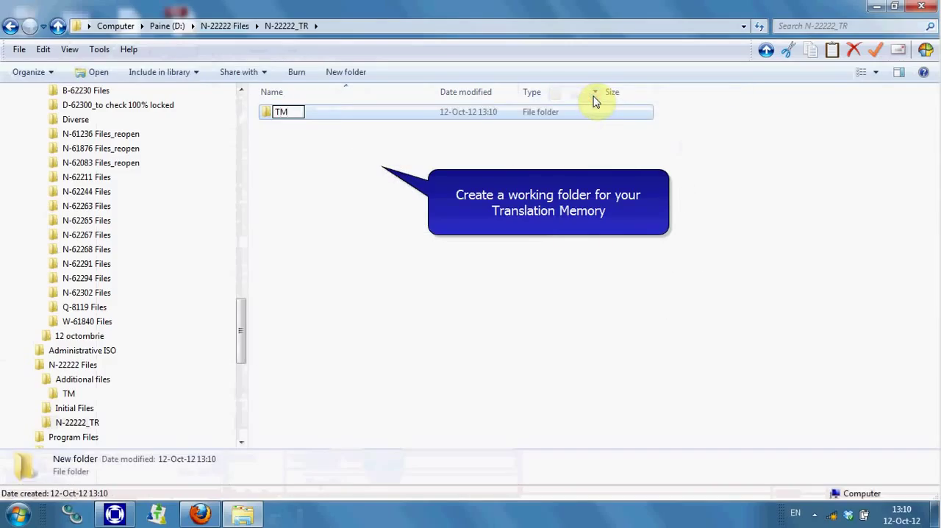
key(Return)
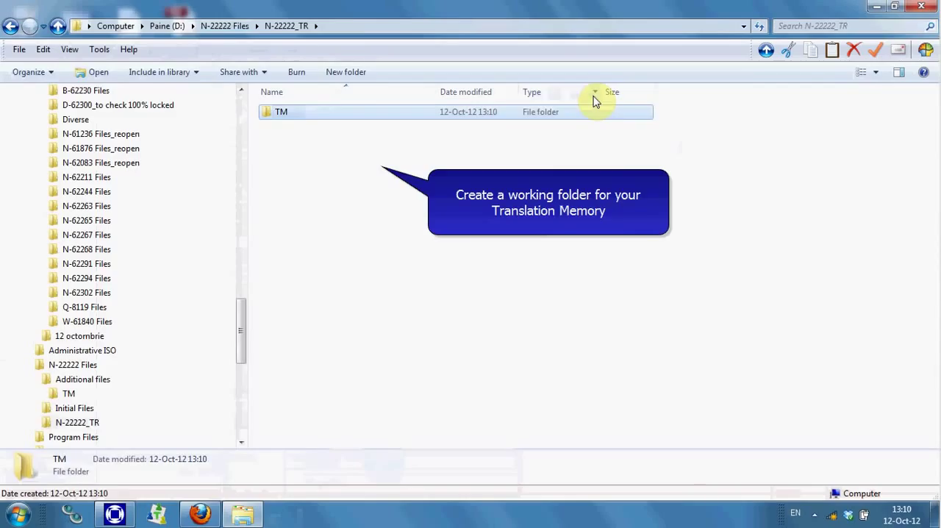
key(Return)
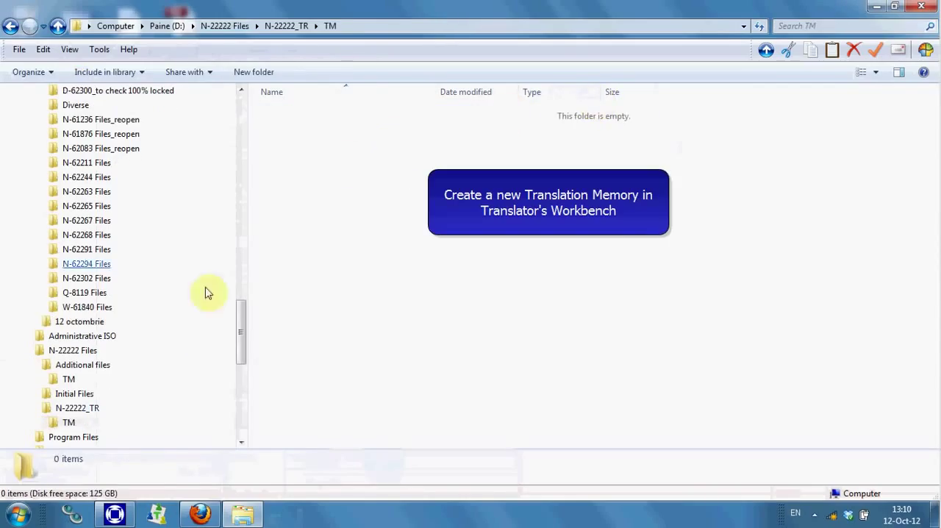
Switch to Translator's Workbench, widen its window and start creating a new translation memory
mouse_move(123, 500)
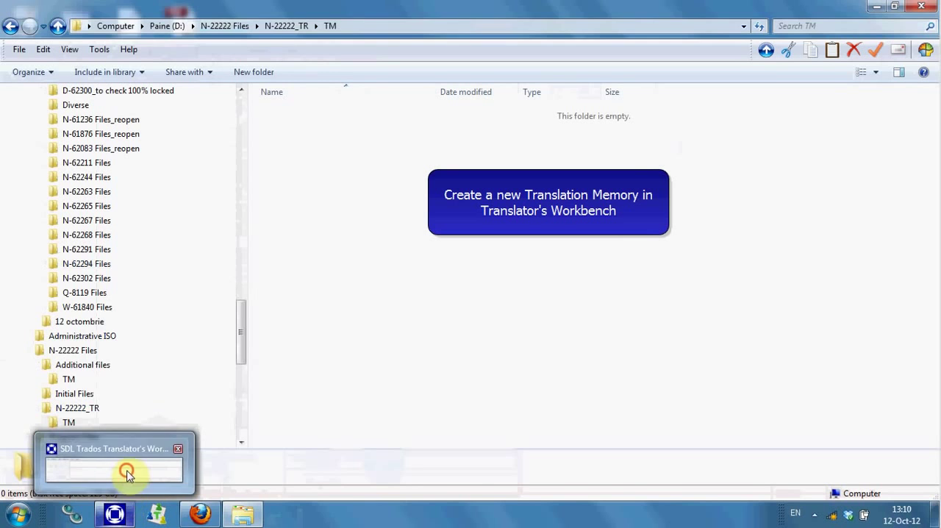
click(125, 469)
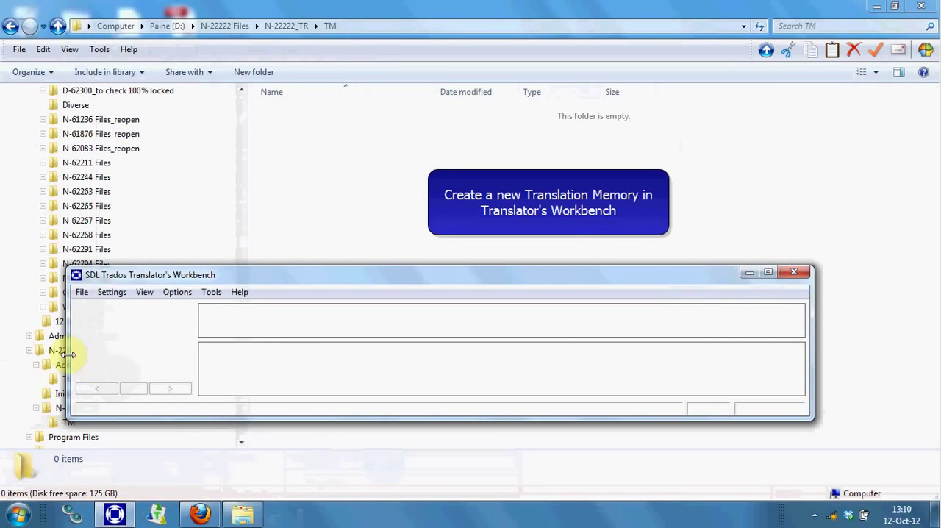
drag(68, 355, 2, 354)
click(14, 292)
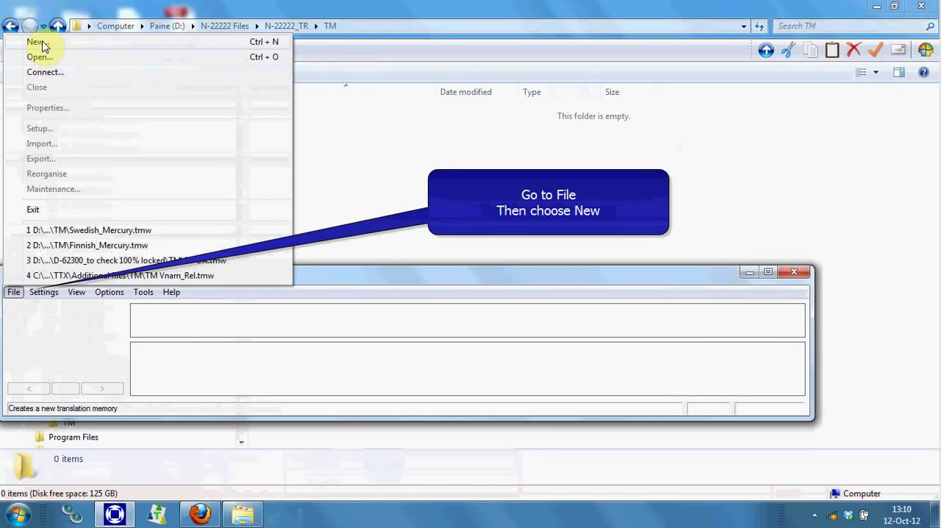
click(40, 43)
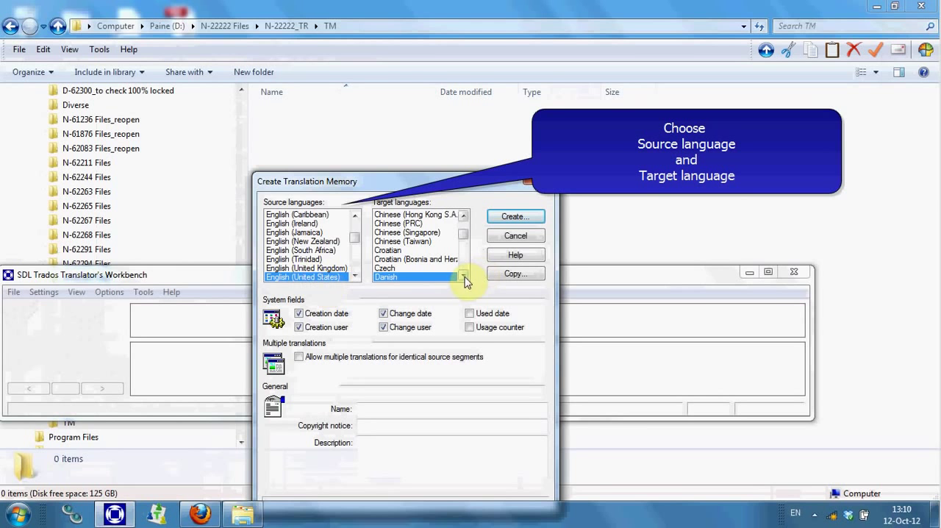
Reselect English (United States) as the source language of the new translation memory
key(t)
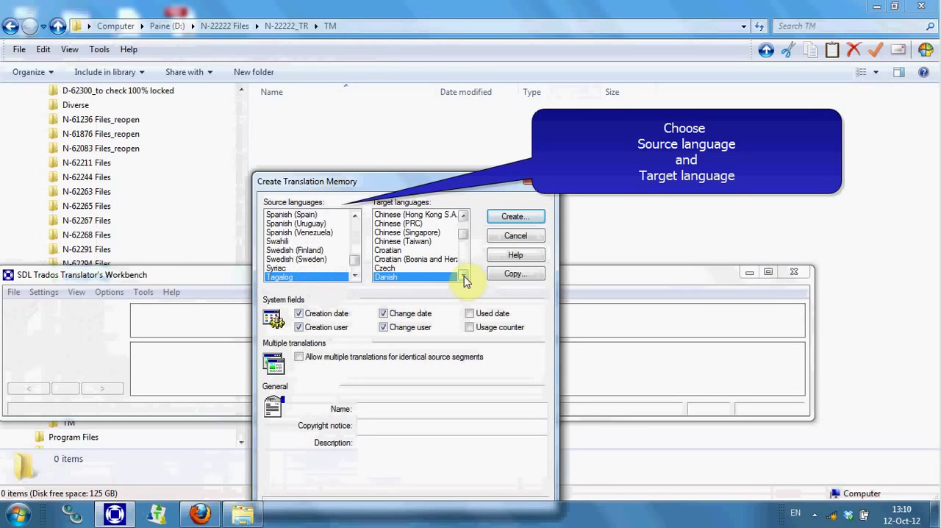
drag(356, 260, 354, 238)
click(353, 277)
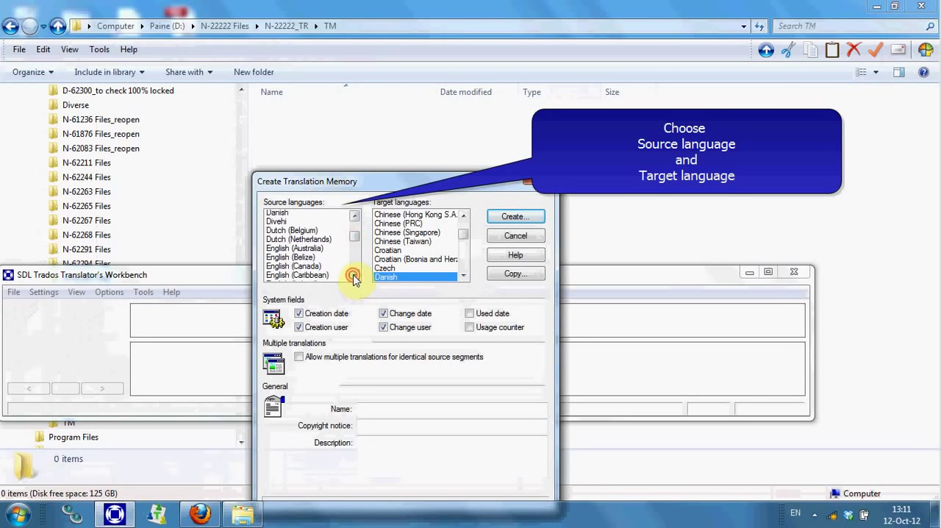
click(354, 276)
click(354, 277)
click(354, 277)
click(354, 277)
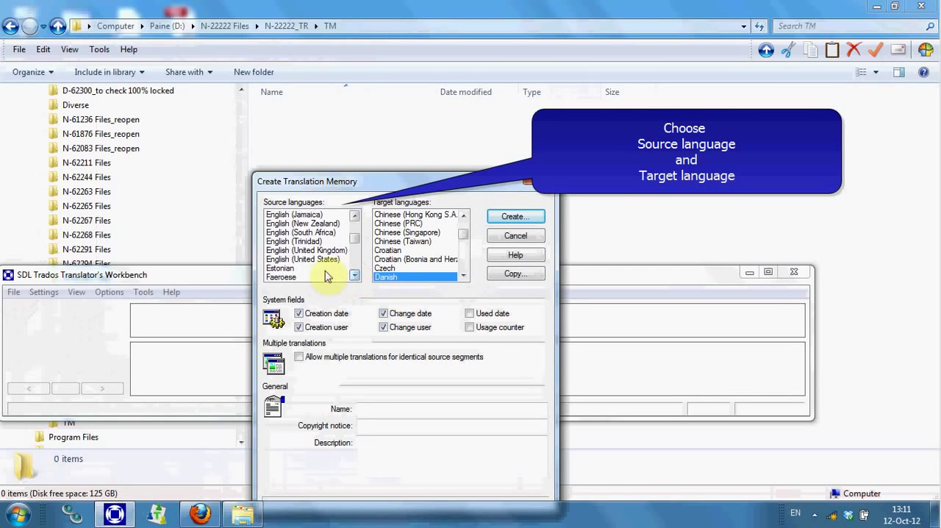
click(318, 259)
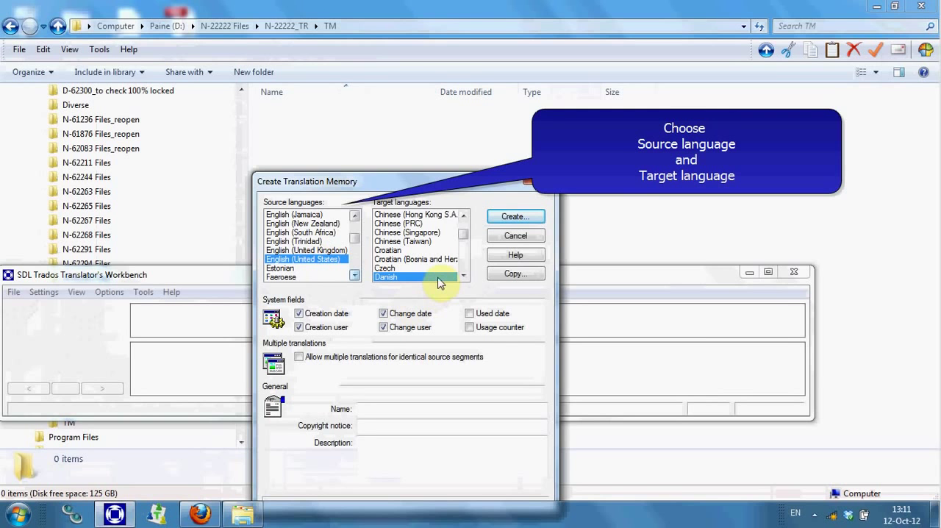
Choose Swedish (Sweden) as the target language and proceed to saving the new translation memory
key(t)
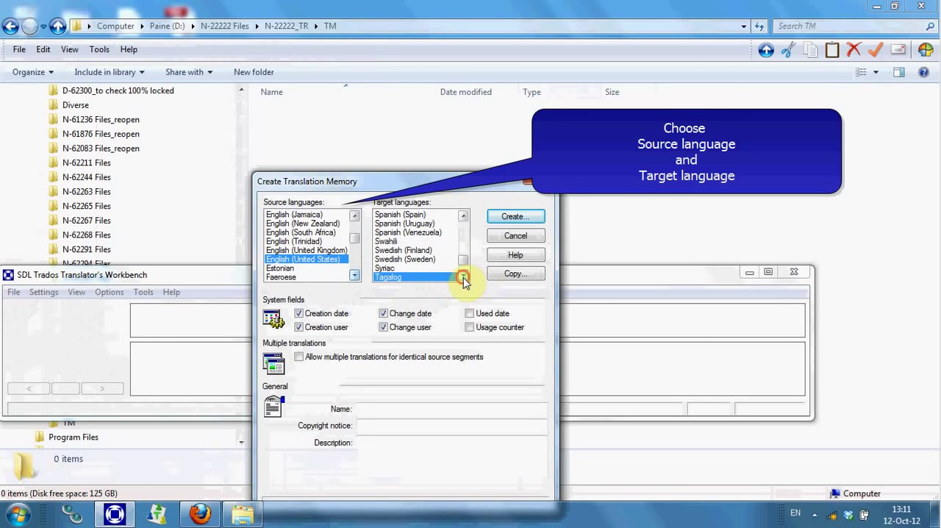
click(464, 276)
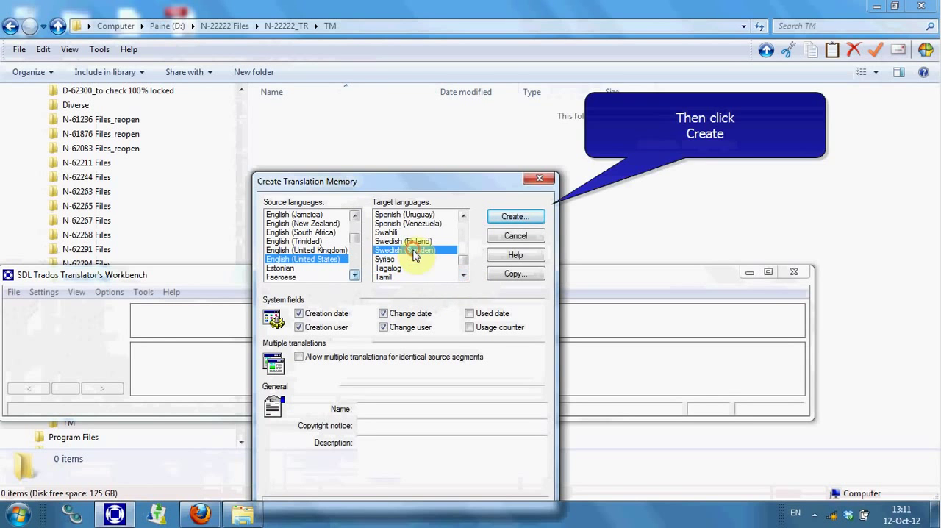
click(510, 217)
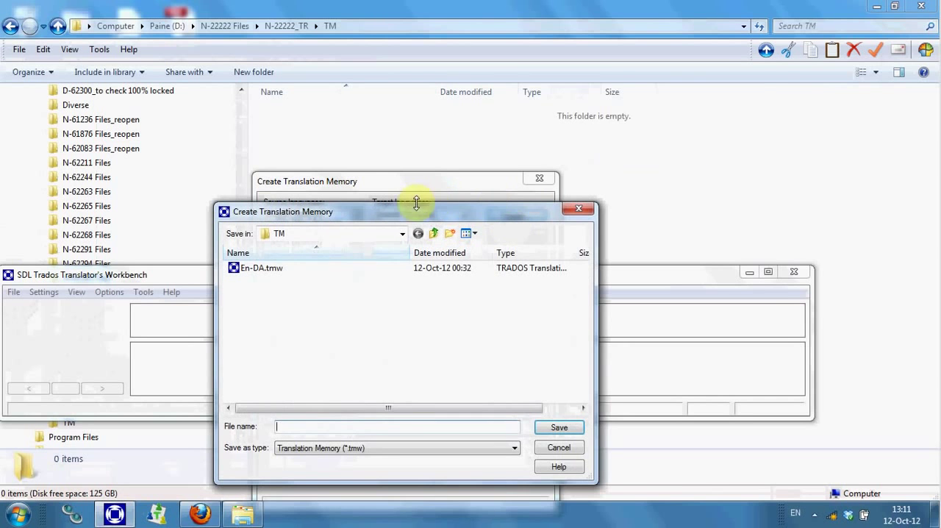
Save the new translation memory as Swedish_Mercury in the TM folder under D:, N-22222 Files, N-22222_TR
text(Swedish_Mercury)
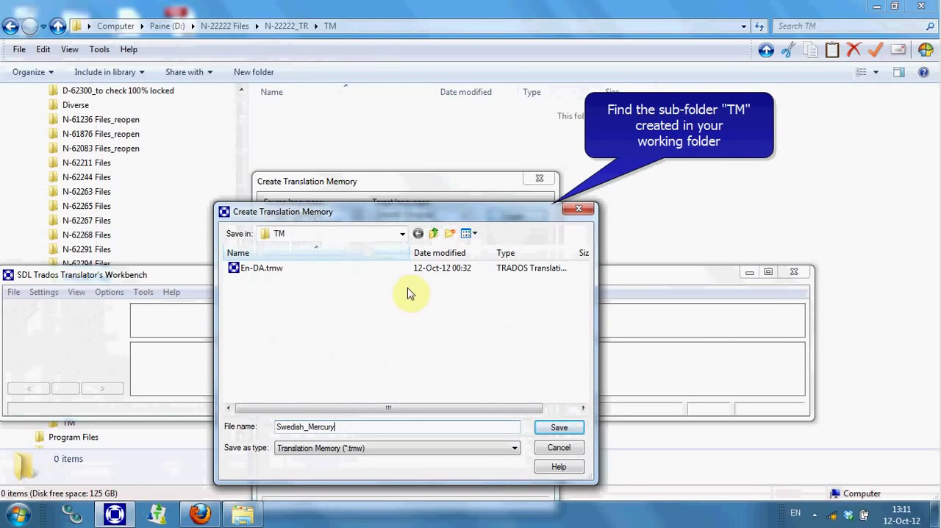
click(402, 234)
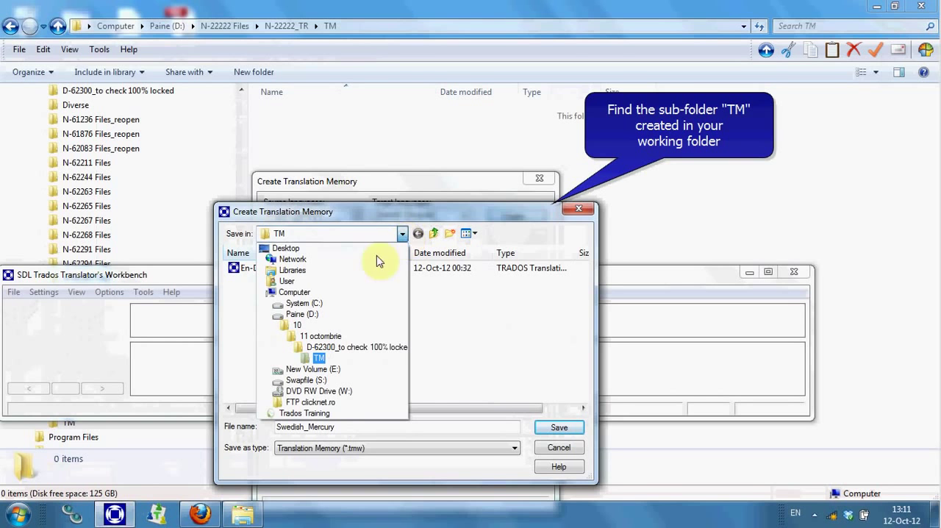
click(344, 322)
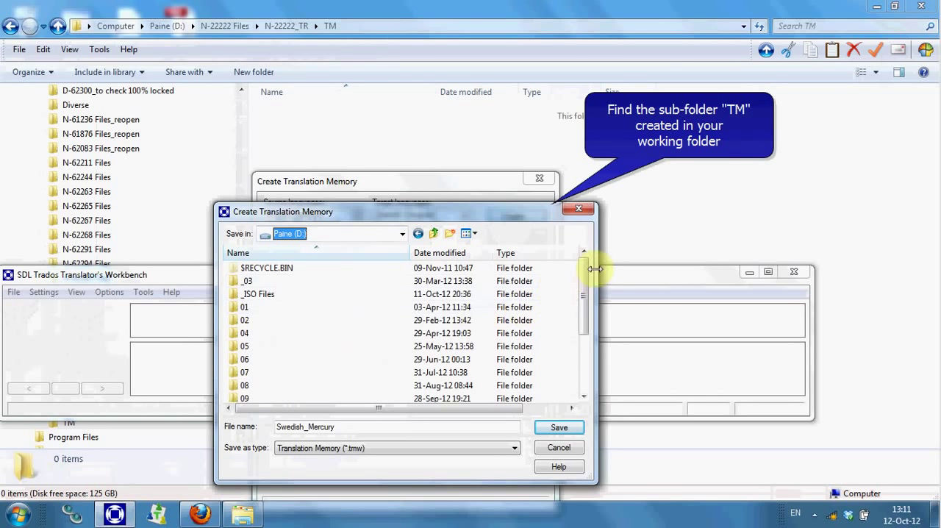
drag(586, 270, 581, 338)
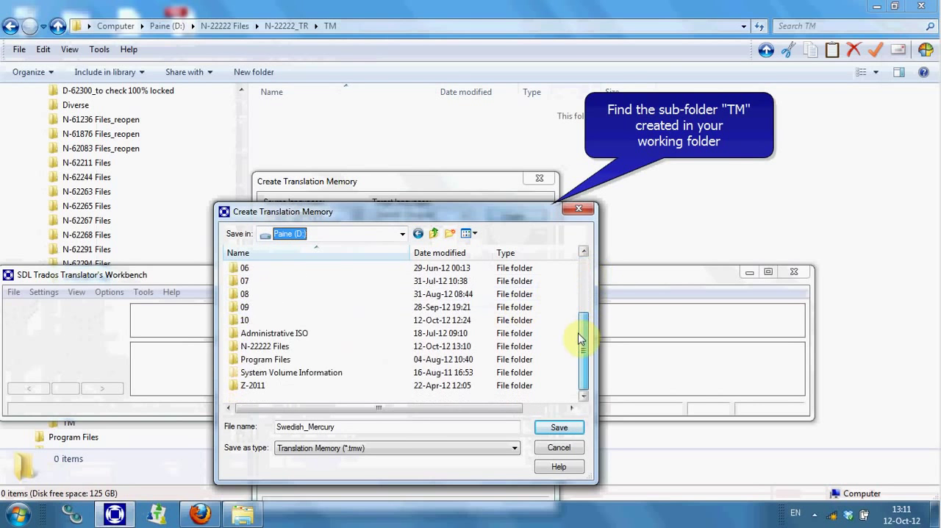
double_click(244, 346)
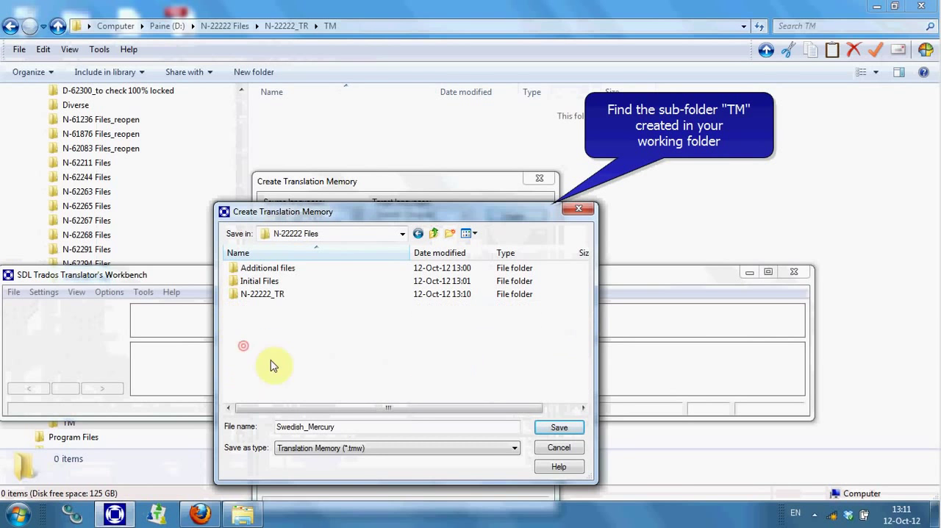
double_click(258, 296)
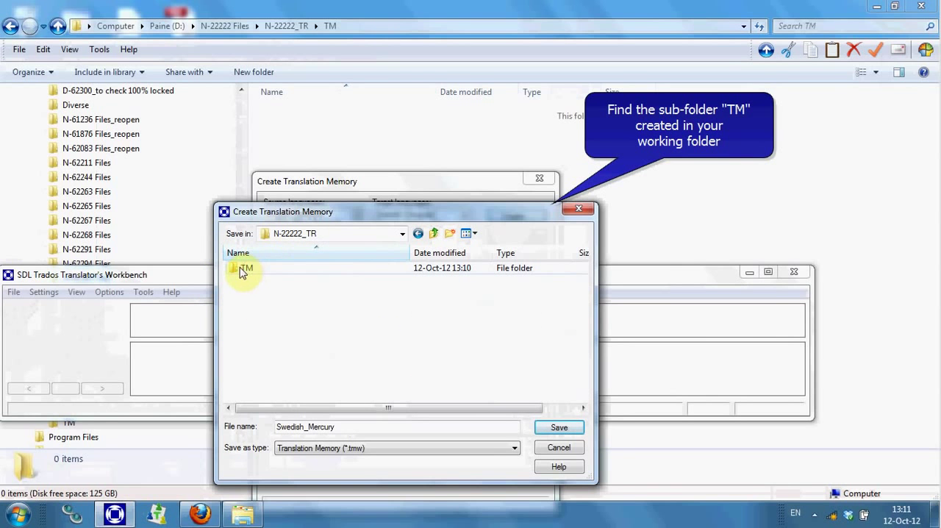
double_click(242, 269)
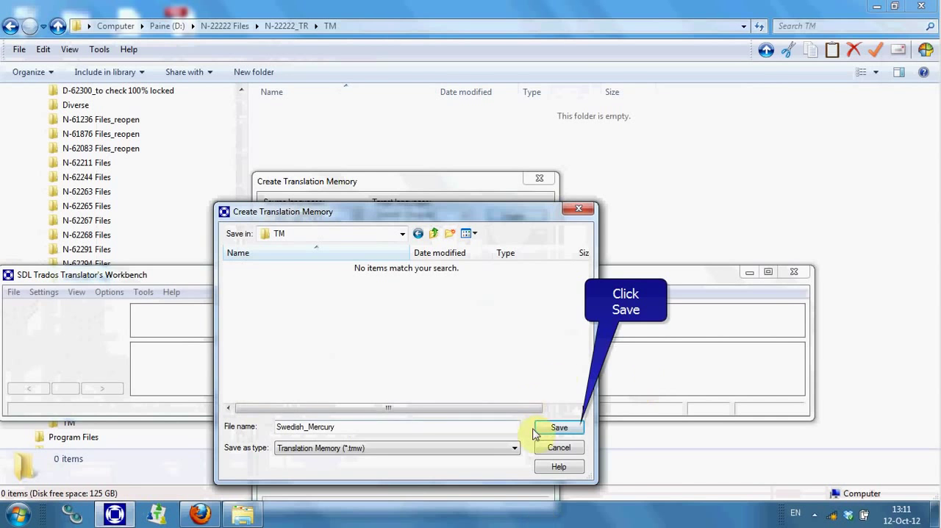
click(567, 428)
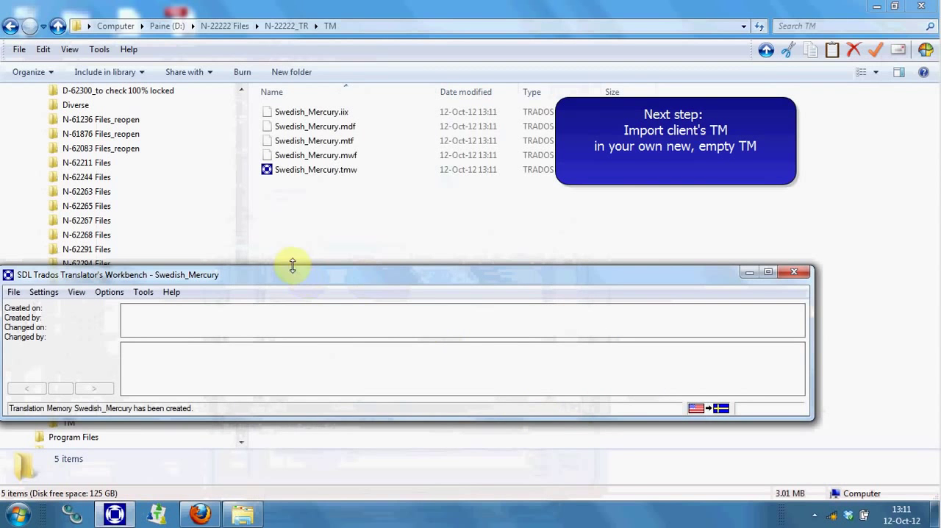
Start an import into the new Swedish_Mercury translation memory, accepting the preset import options
drag(288, 273, 352, 278)
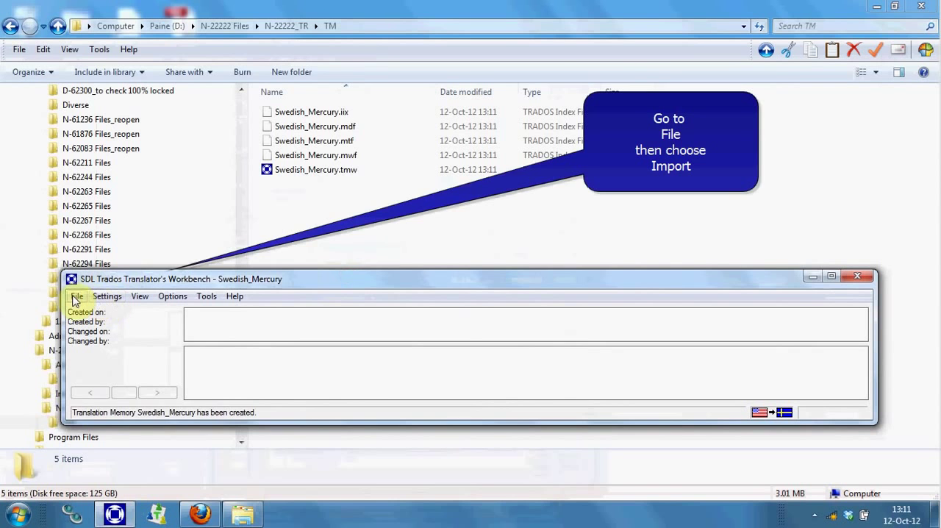
click(77, 298)
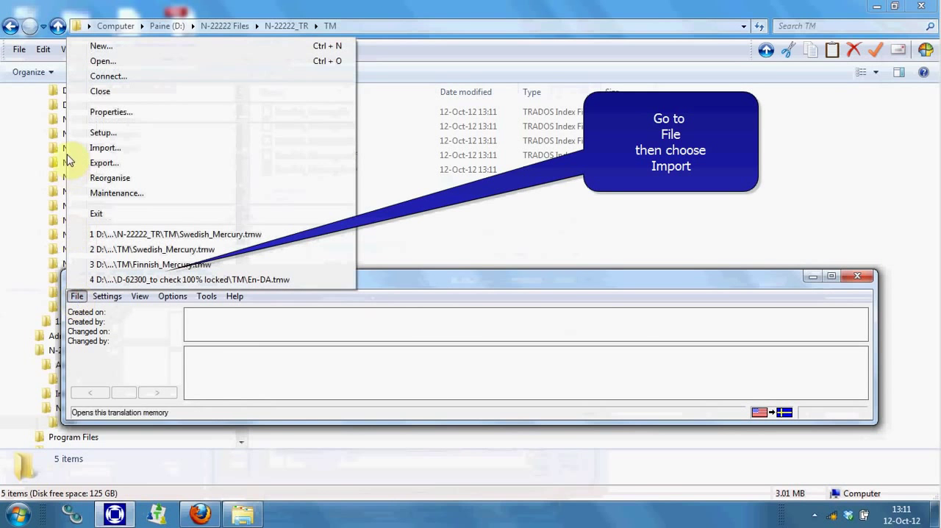
click(112, 150)
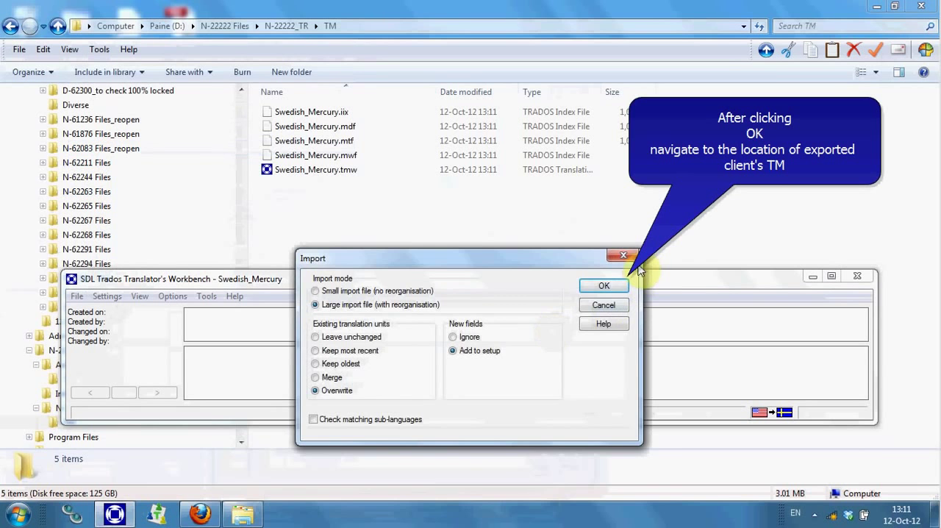
click(604, 286)
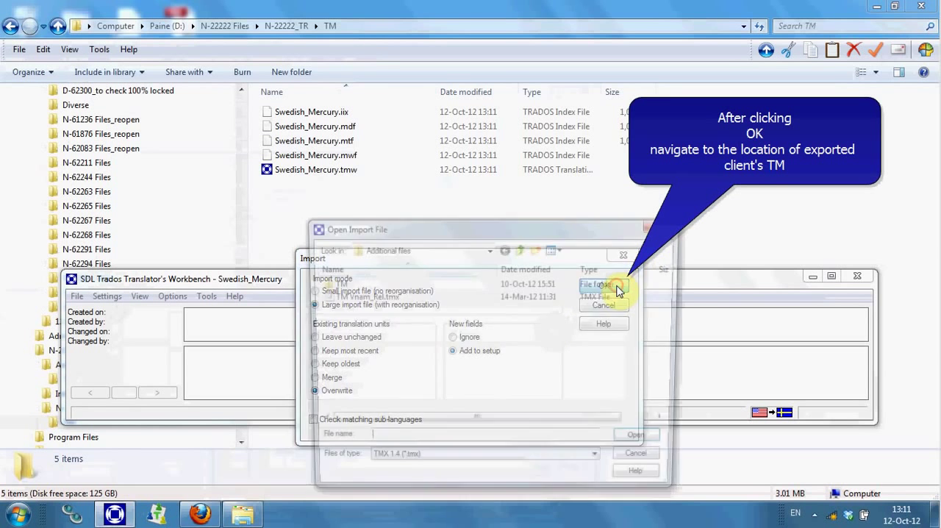
Import the client's Swedish_Mercury.tmx from the TM folder inside Additional files of N-22222 Files on drive D:
click(489, 250)
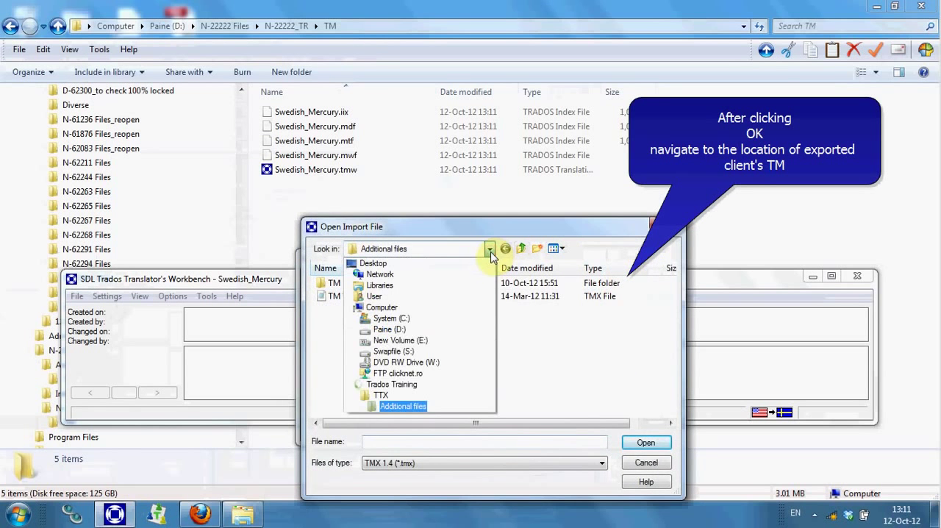
click(467, 330)
drag(671, 294, 672, 390)
double_click(384, 362)
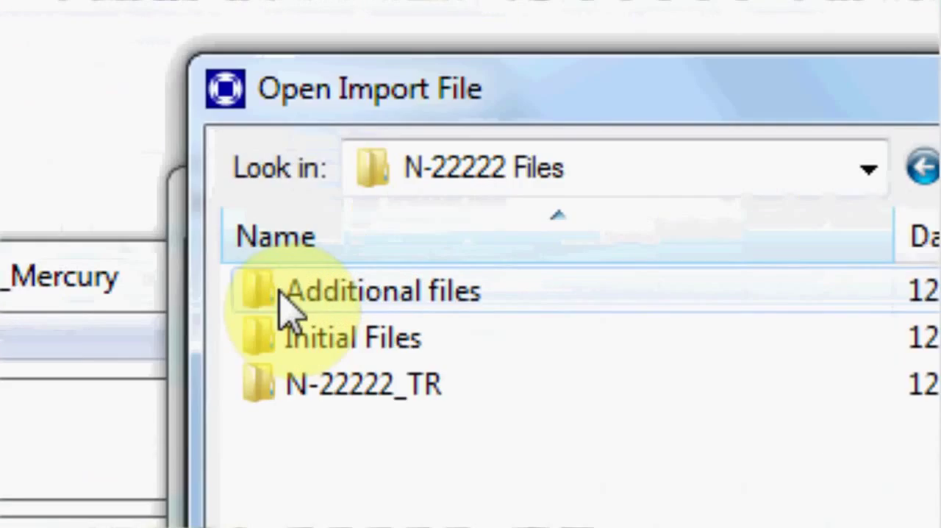
double_click(280, 291)
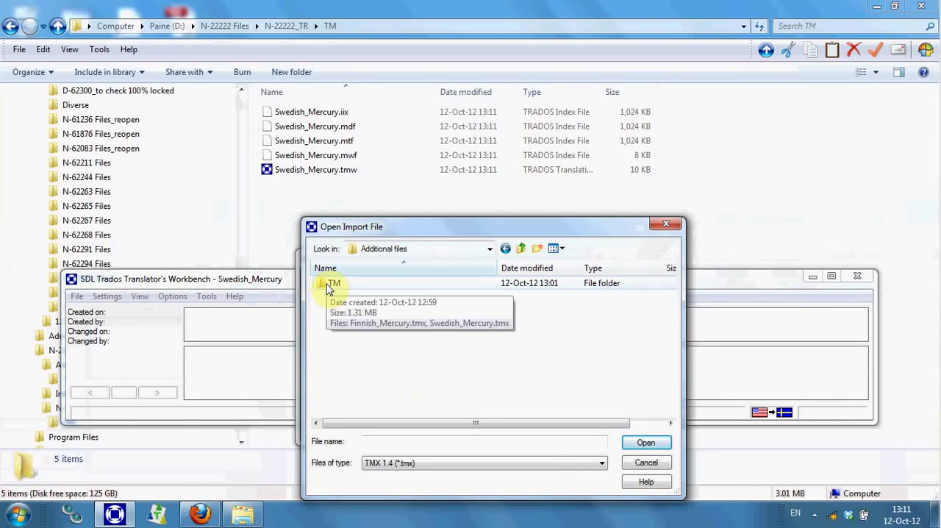
double_click(329, 287)
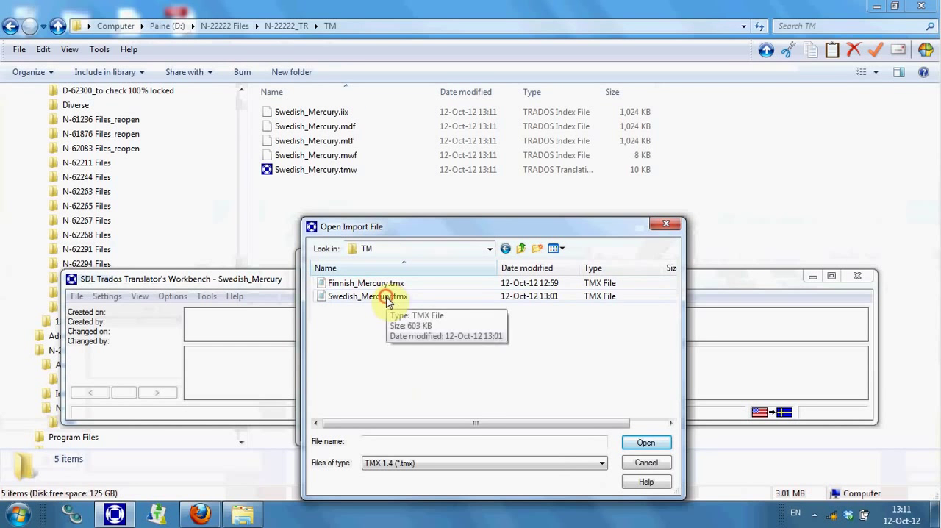
click(388, 298)
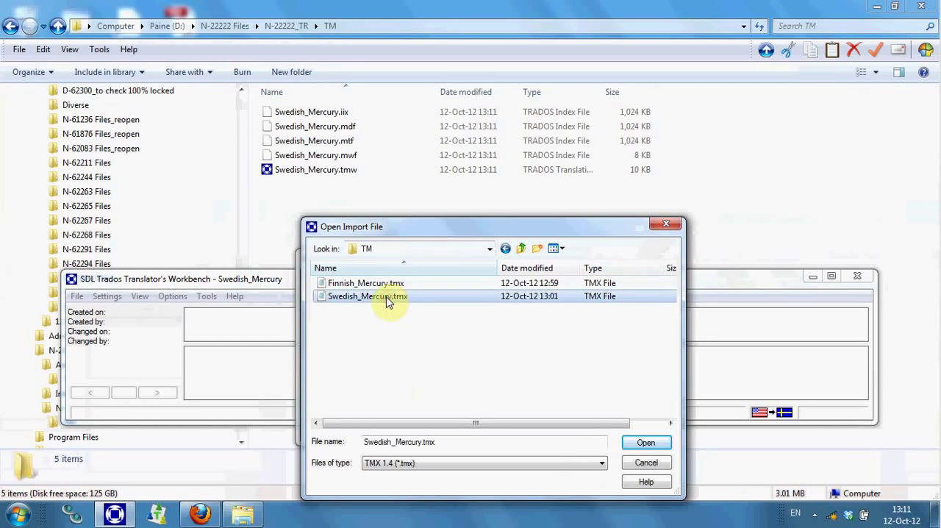
click(646, 443)
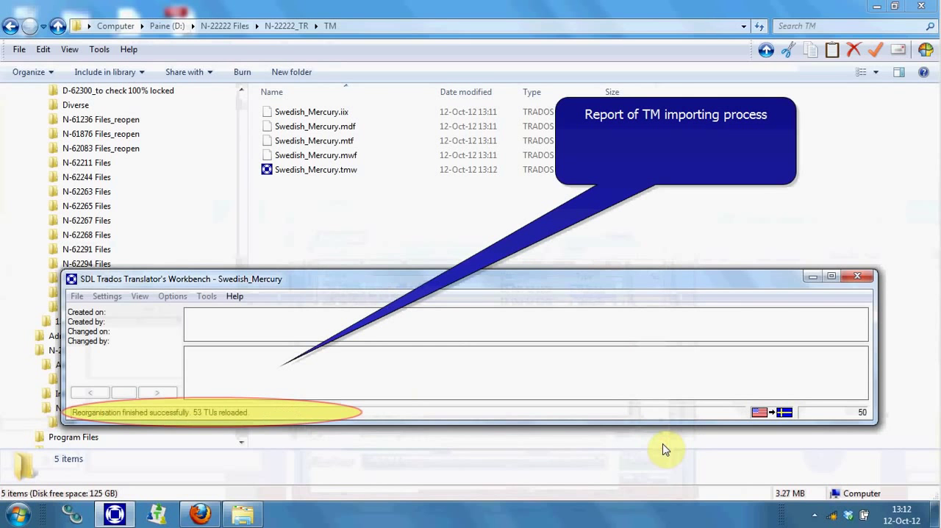
click(597, 337)
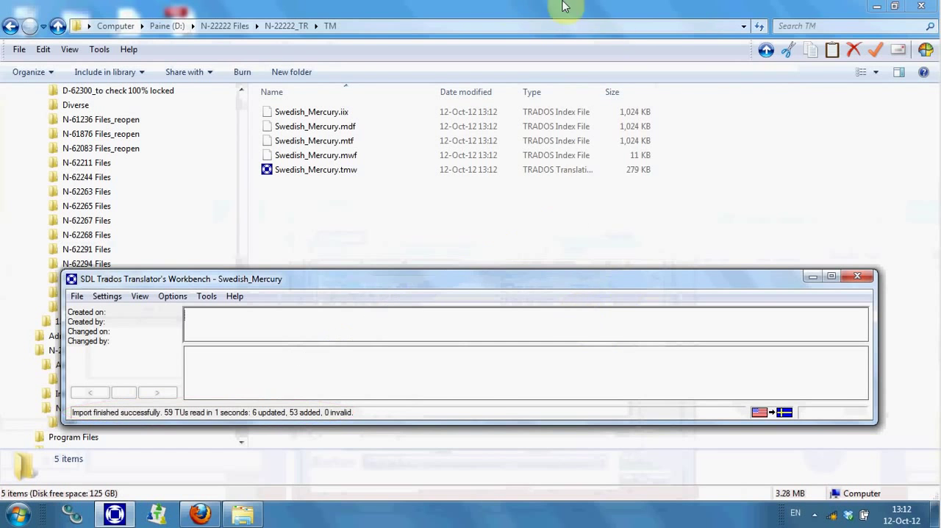
Go to the Initial Files folder of N-22222 Files and copy both EC_Mercury TTX files
click(281, 27)
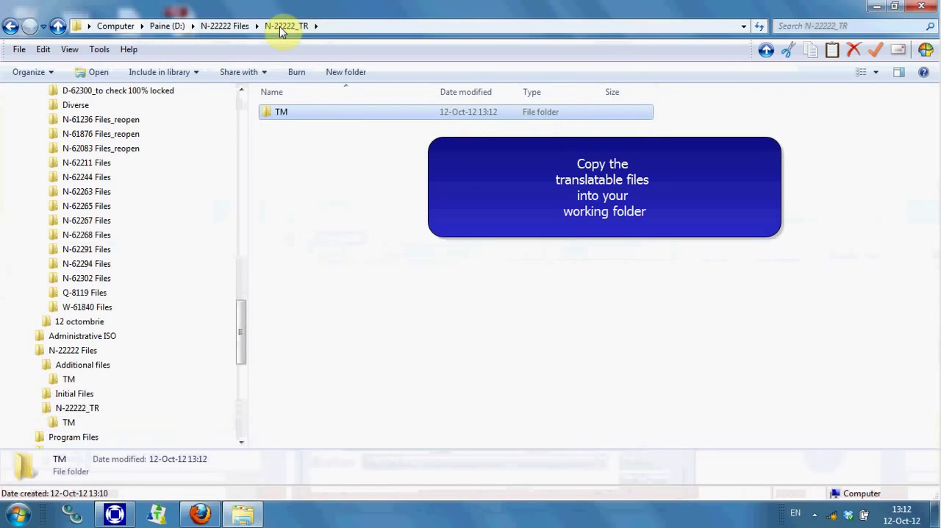
click(236, 26)
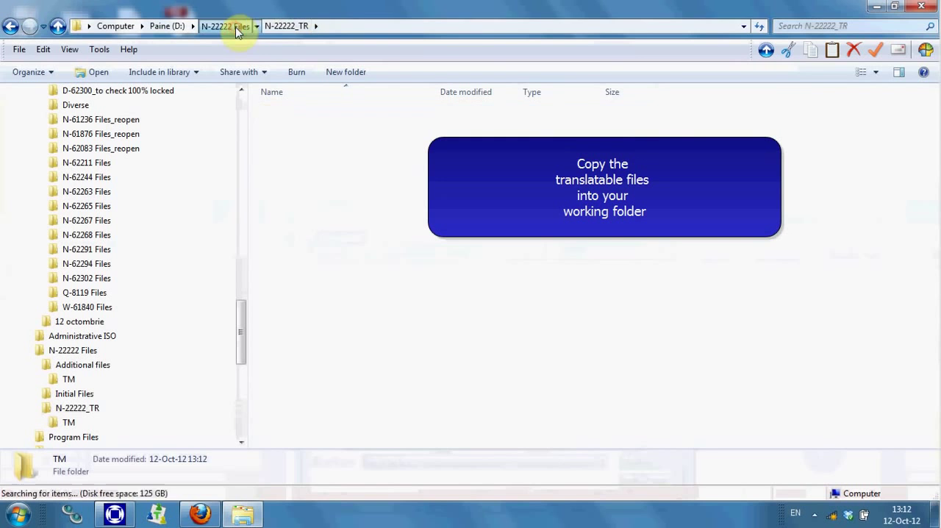
double_click(283, 130)
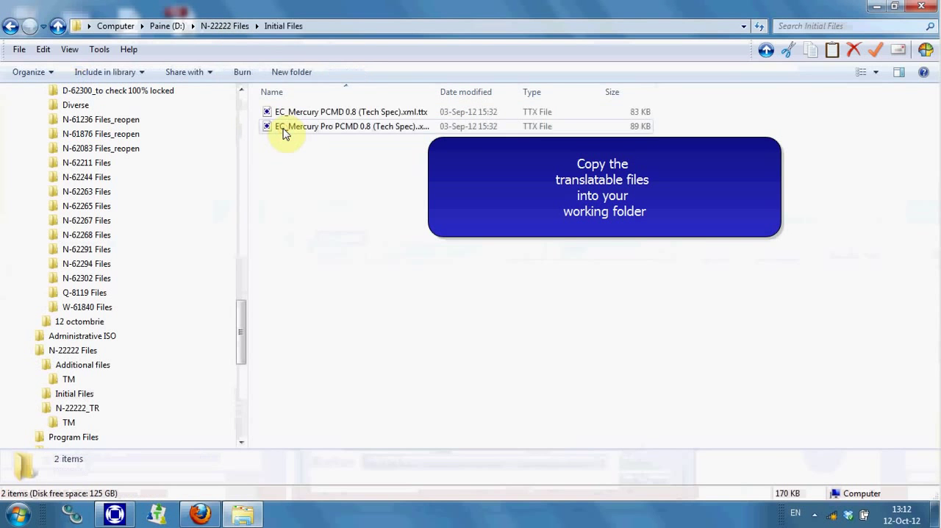
click(287, 113)
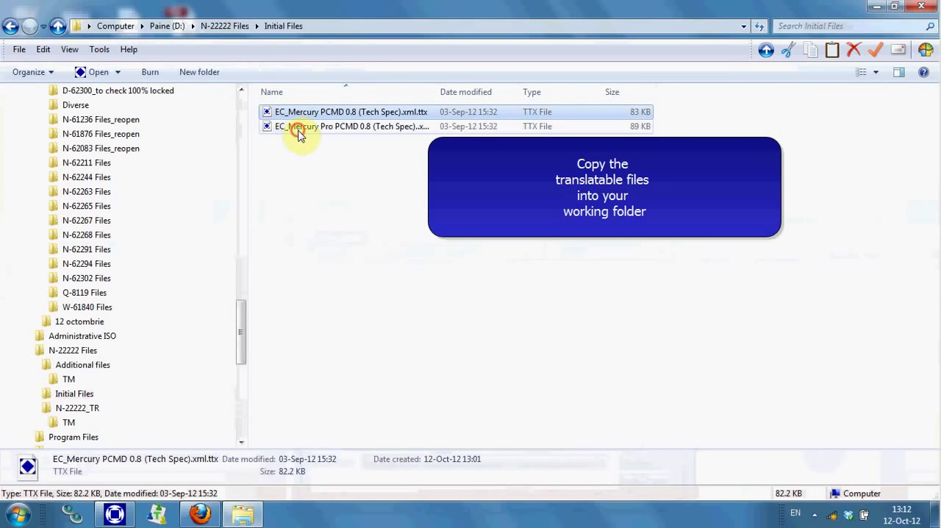
shift+click(298, 129)
right_click(298, 132)
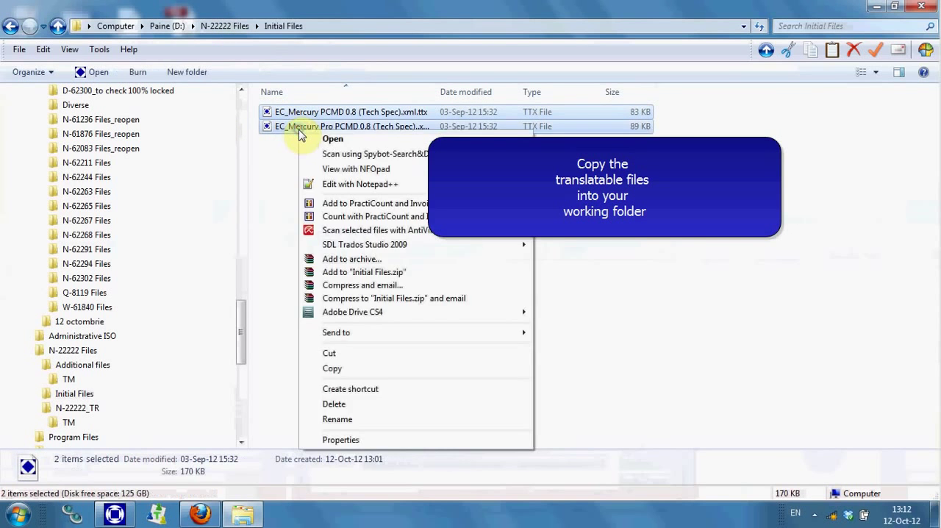
click(382, 367)
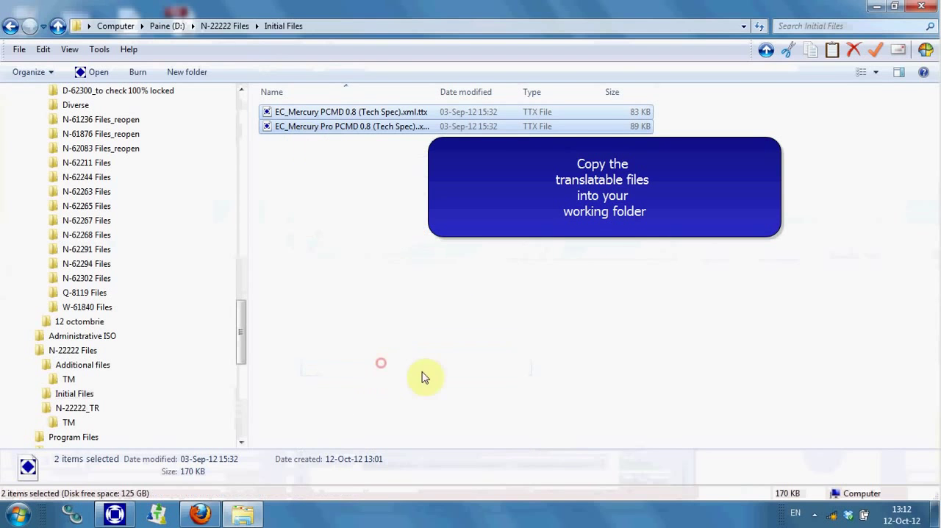
Paste the copied TTX files into the N-22222_TR working folder and clear the selection
click(228, 26)
double_click(322, 144)
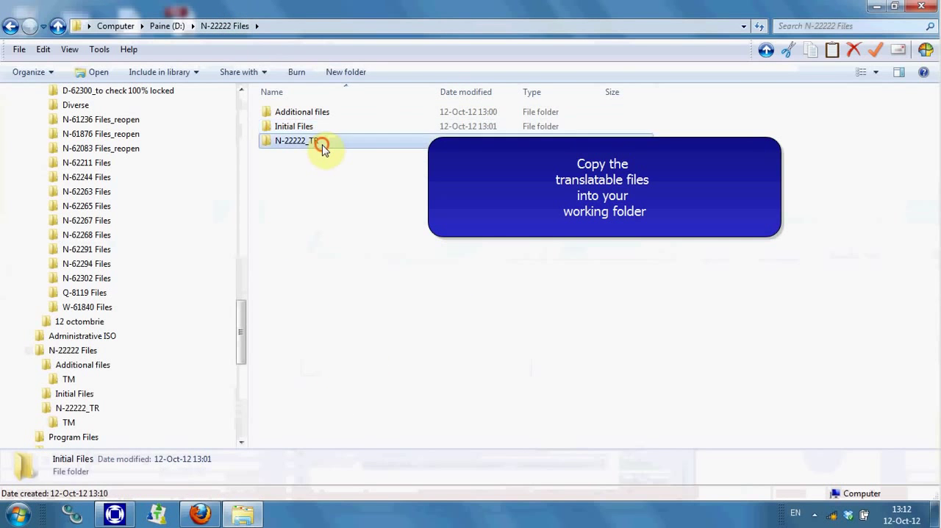
right_click(340, 186)
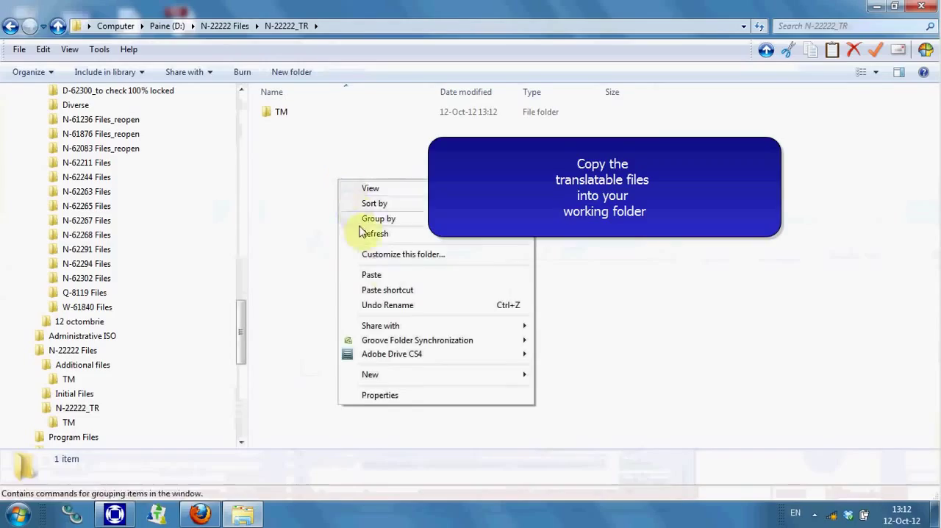
click(386, 280)
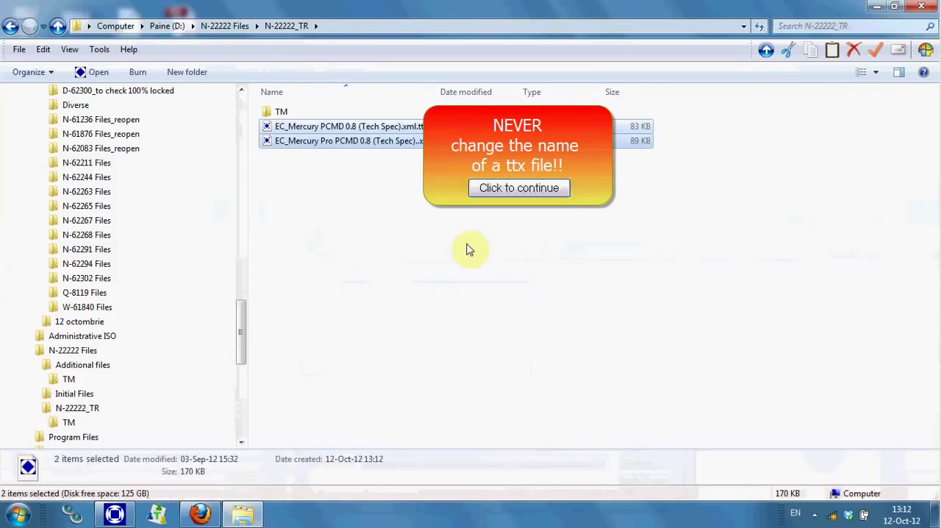
click(467, 247)
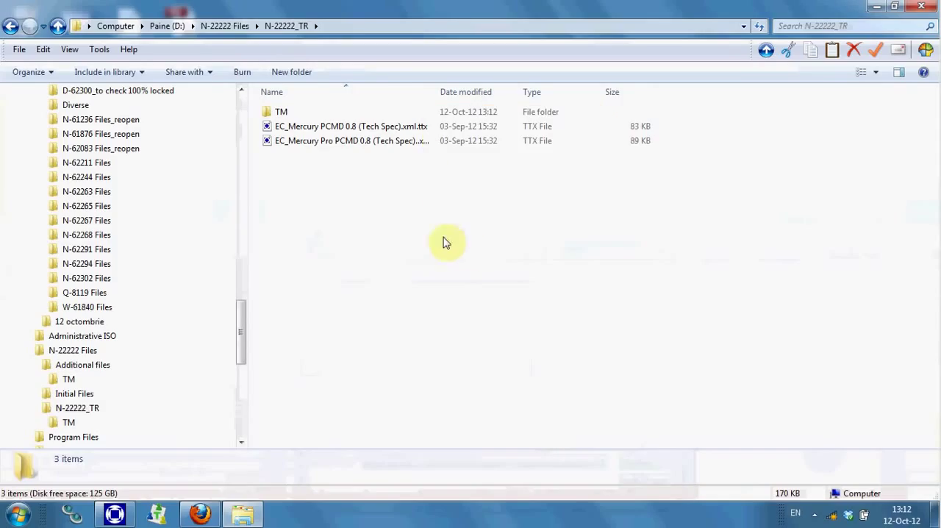
Open EC_Mercury PCMD 0.8 (Tech Spec).xml.ttx in TagEditor and agree to locate its tag settings file
click(302, 130)
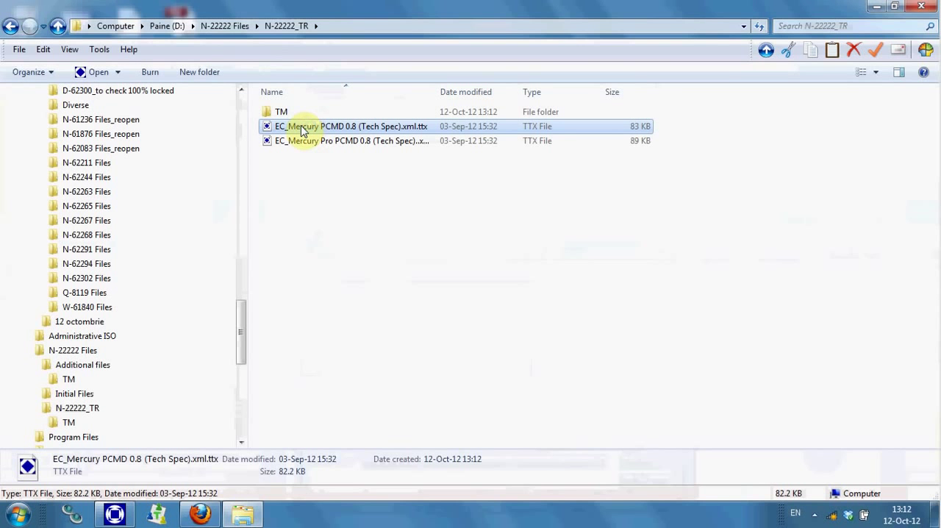
double_click(302, 128)
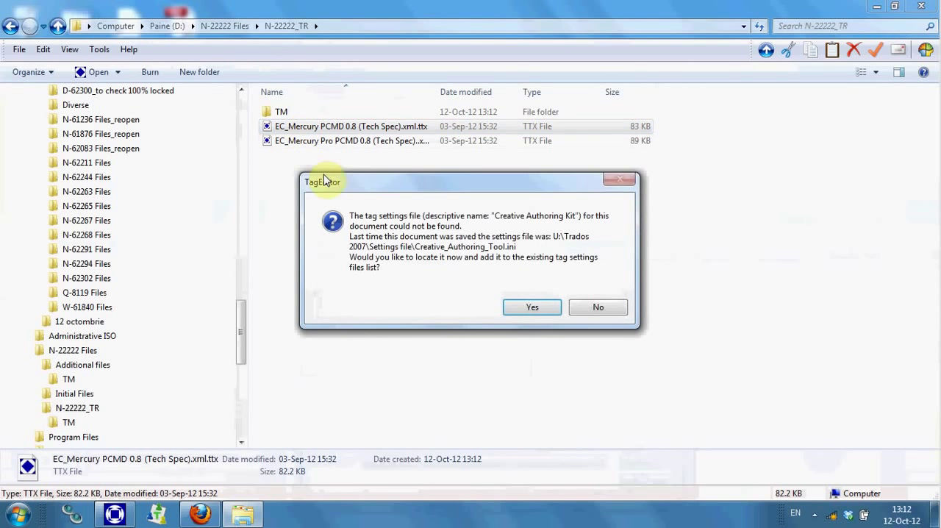
drag(362, 184, 295, 162)
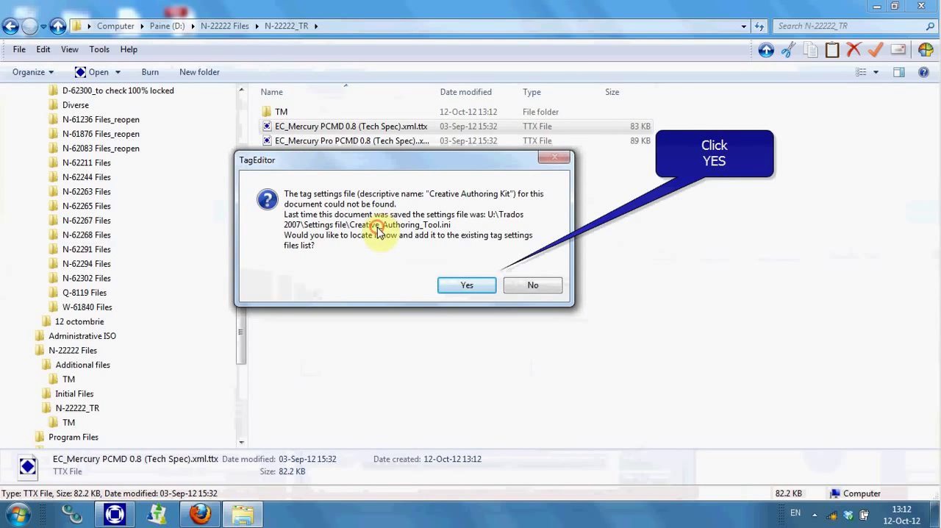
click(493, 288)
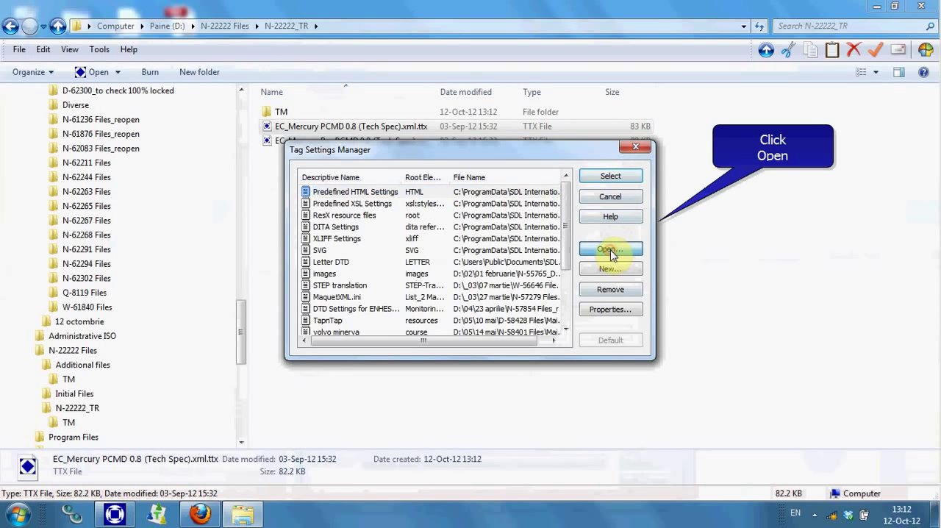
Add Creative_Authoring_Tool.ini from the Additional files folder of N-22222 Files on drive D: to the tag settings list
click(611, 252)
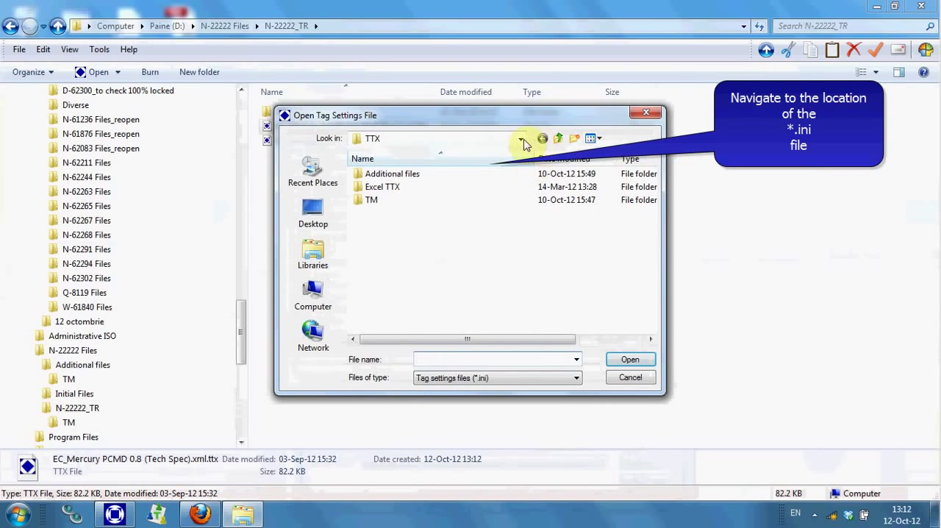
click(522, 139)
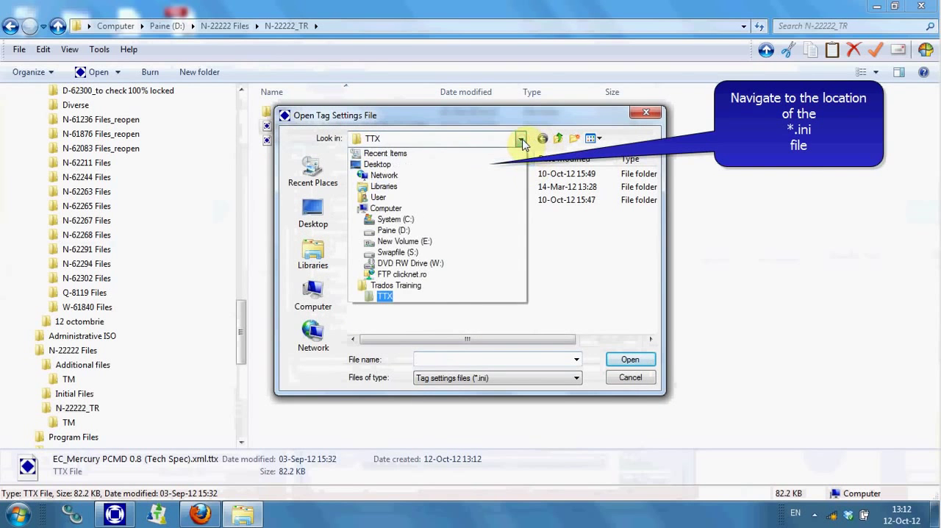
click(479, 225)
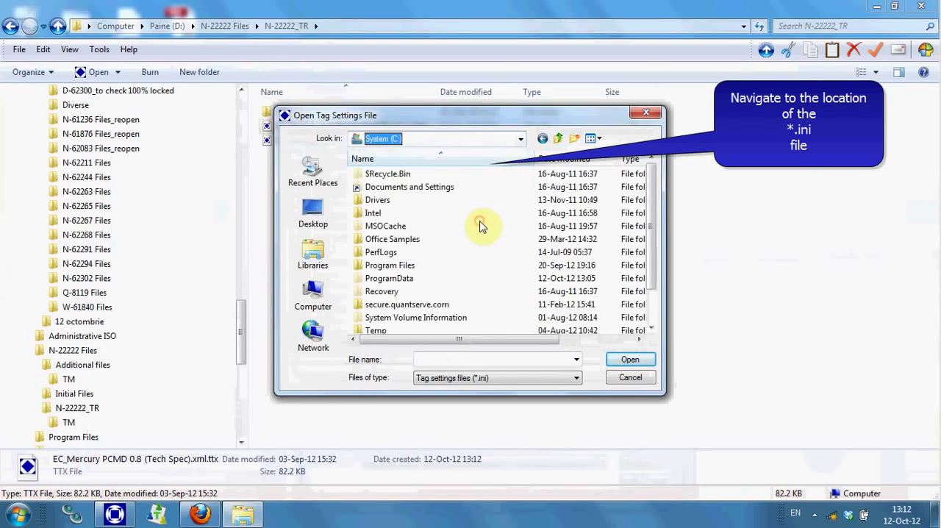
click(520, 139)
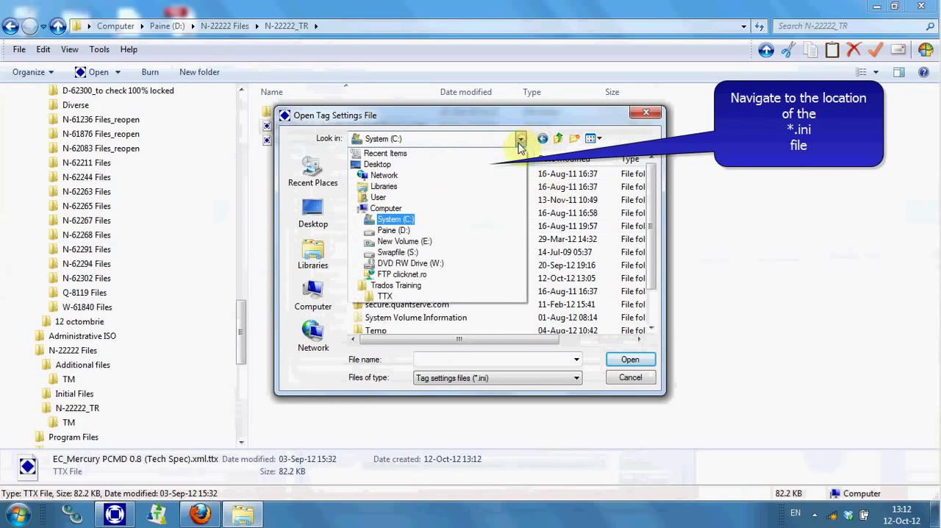
click(471, 234)
scroll(653, 213, down, 2)
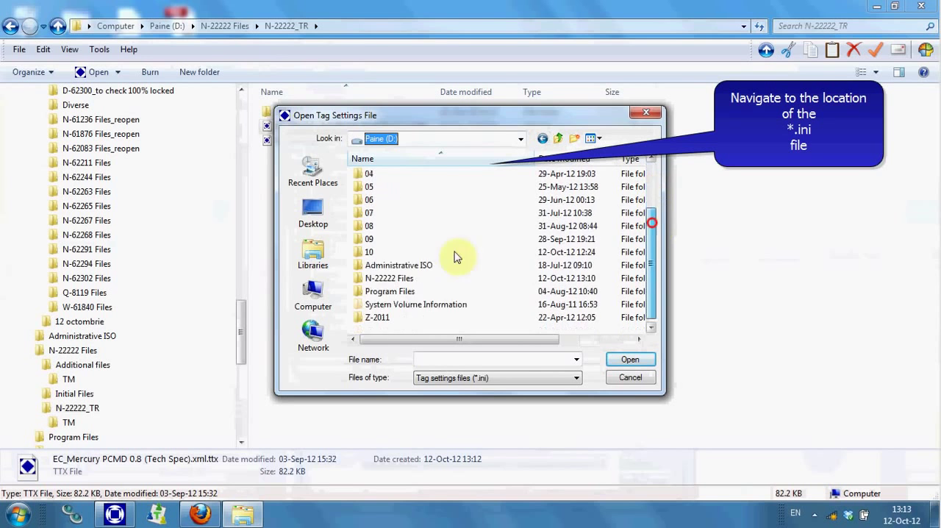
double_click(386, 278)
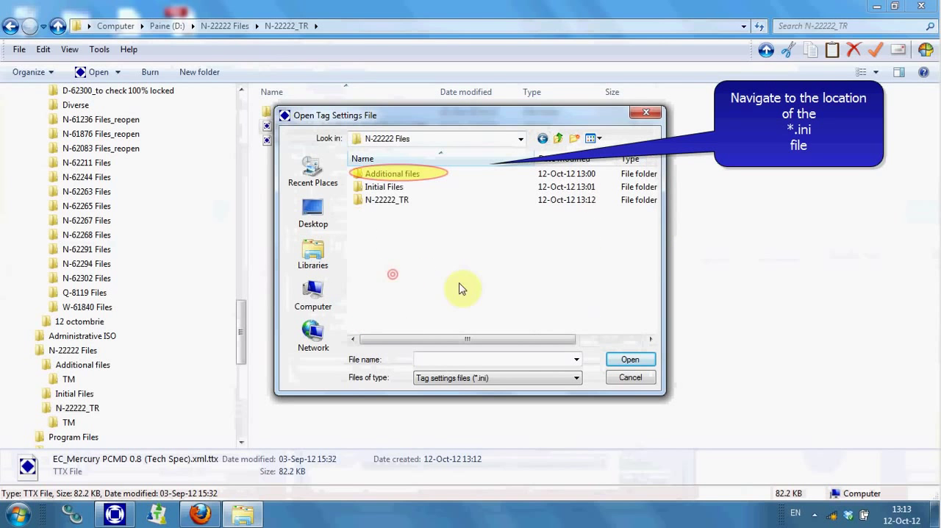
double_click(403, 182)
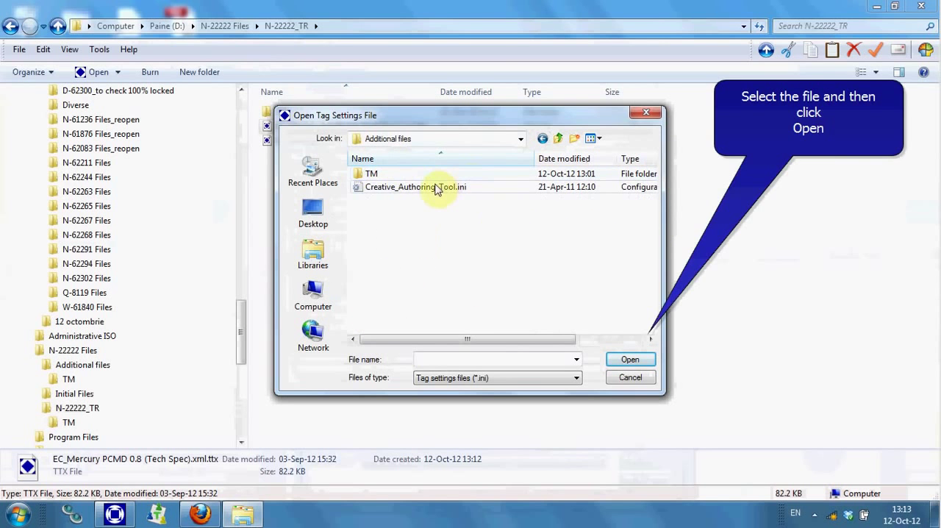
click(436, 188)
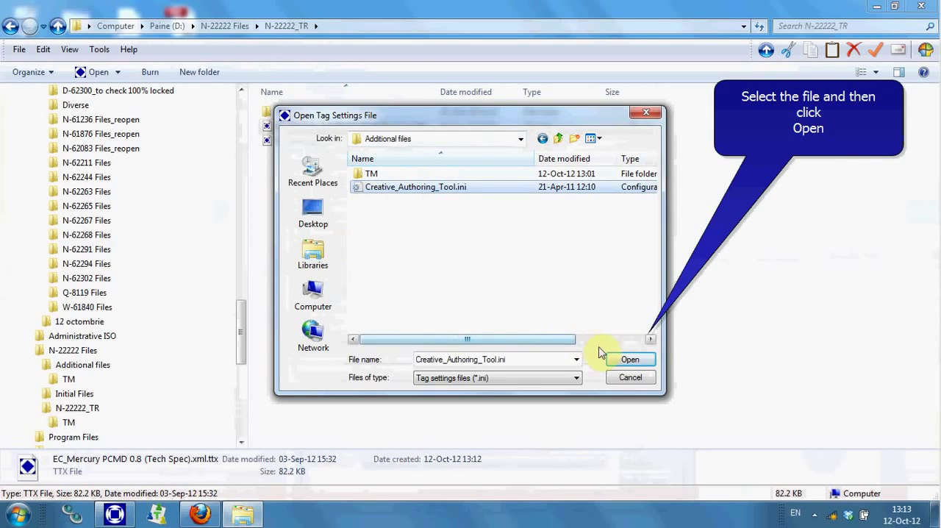
click(633, 359)
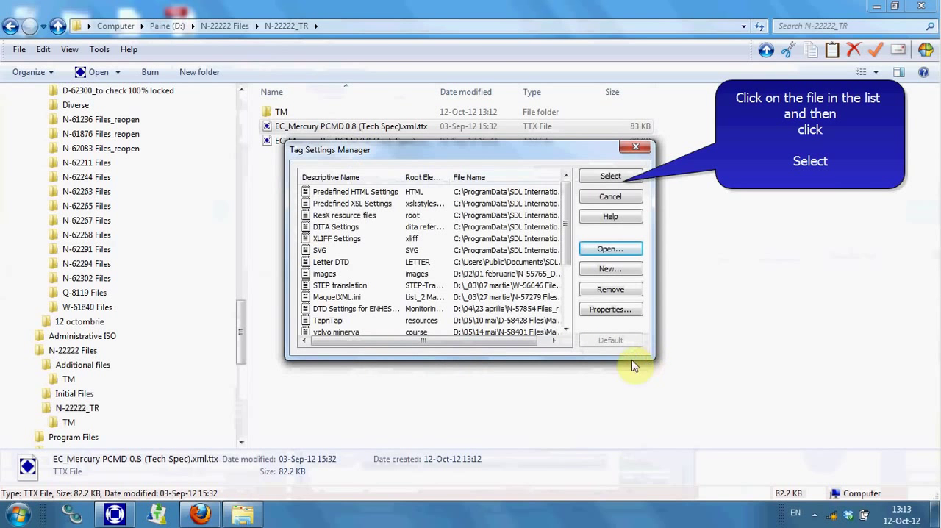
Apply the Creative Authoring Kit tag settings to the TTX file being opened
drag(564, 197, 572, 271)
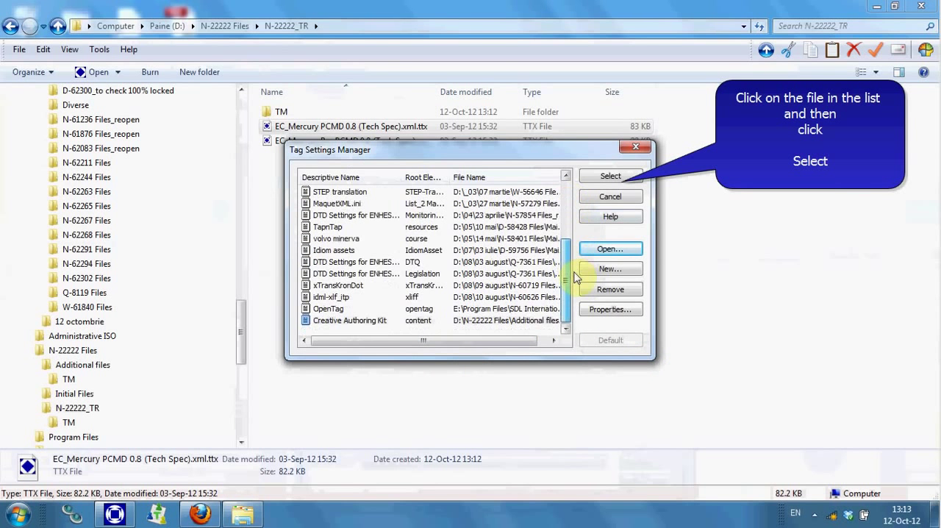
click(334, 324)
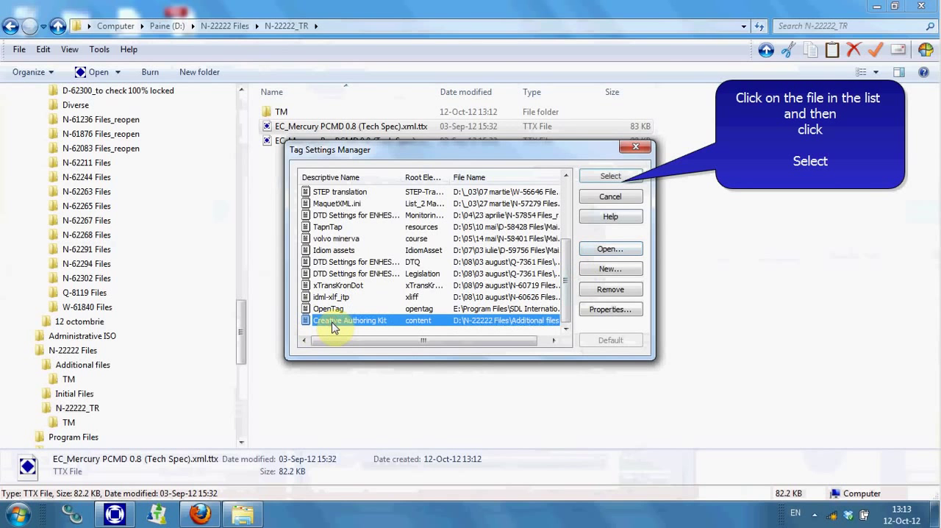
click(593, 183)
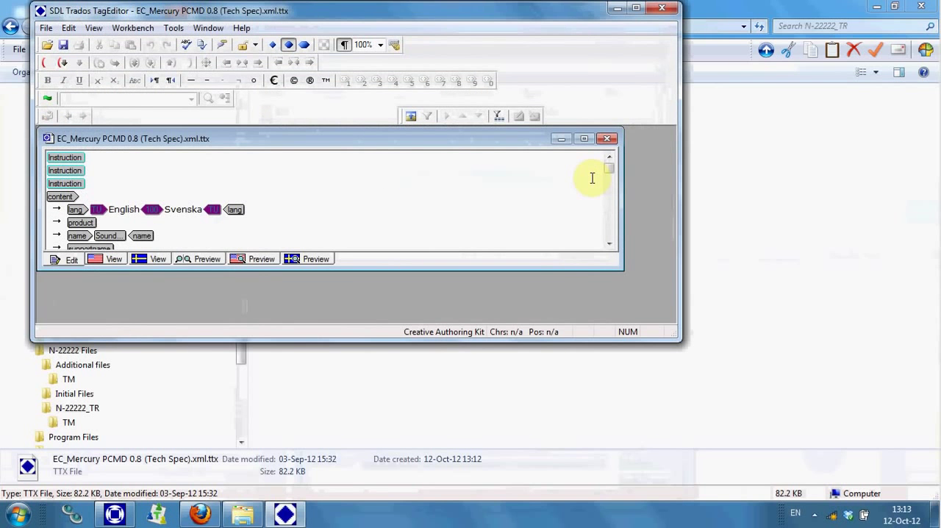
Maximize the document inside TagEditor and arrange the widened TagEditor and Translator's Workbench windows one above the other
click(640, 10)
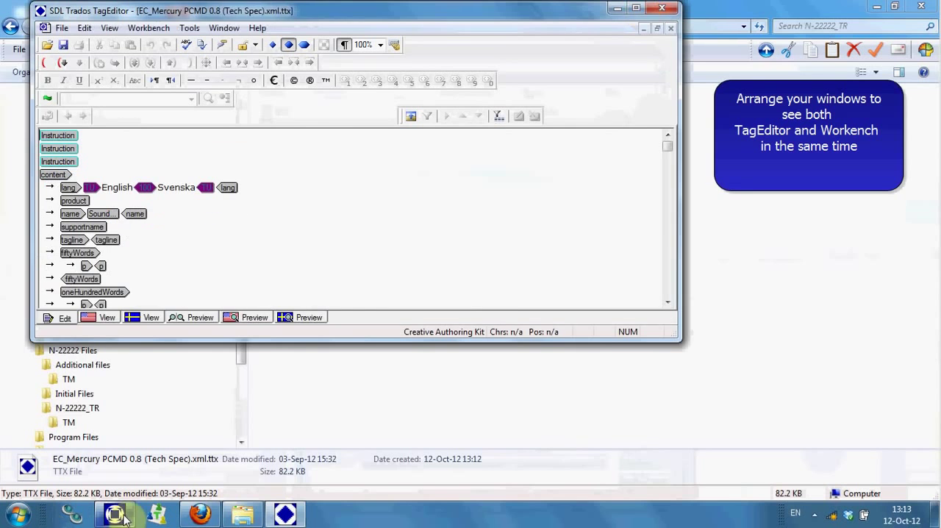
click(121, 518)
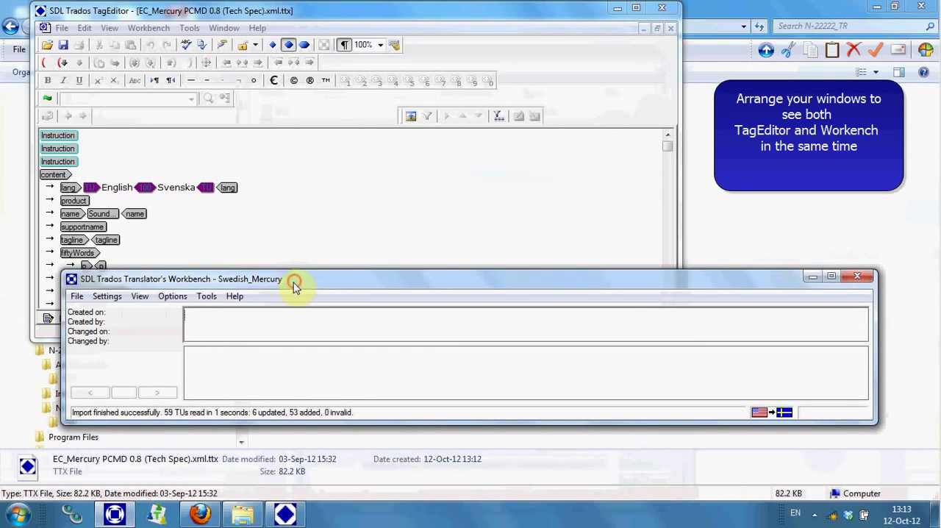
drag(293, 283, 250, 356)
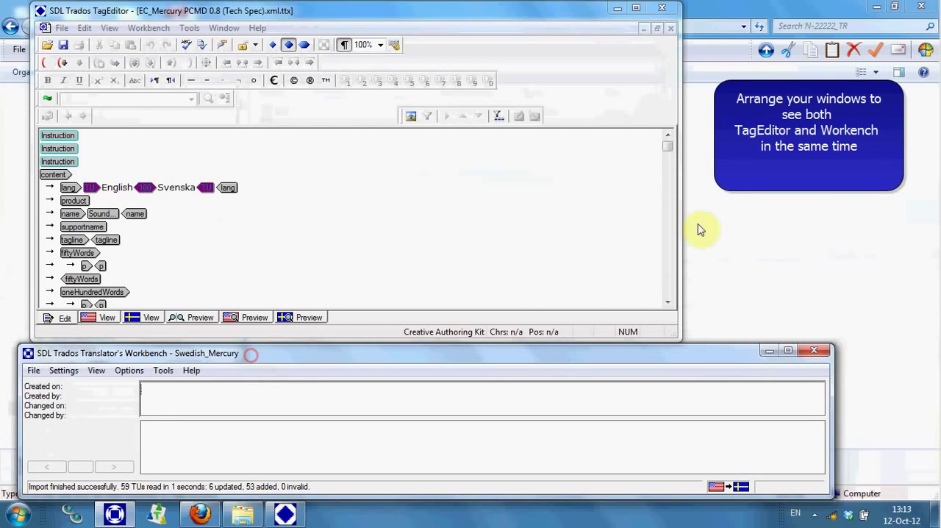
drag(680, 232, 915, 210)
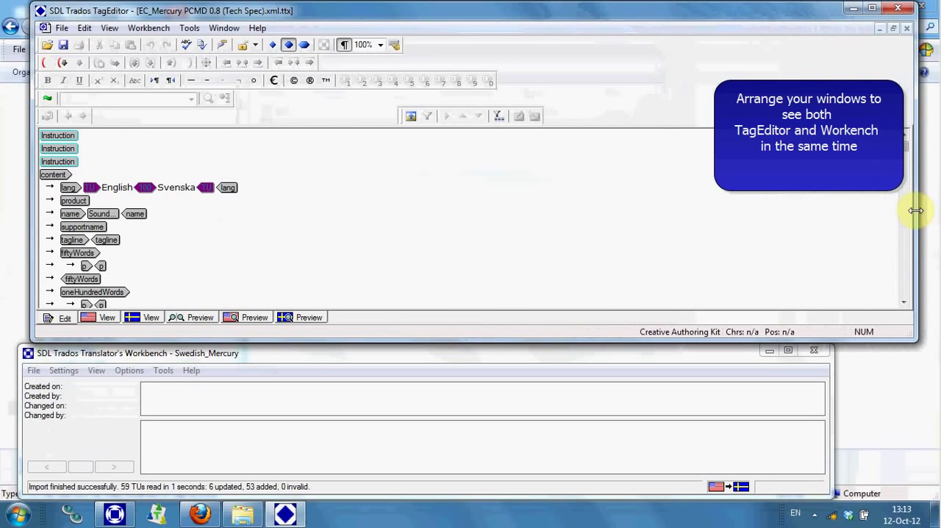
drag(831, 430, 918, 420)
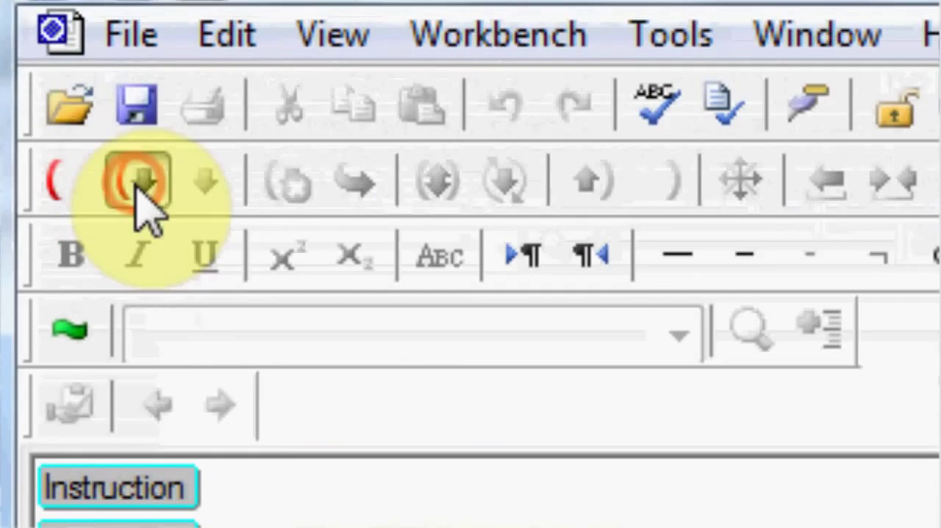
Open the first segment, "English", check its translation memory match for "Svenska", and save and close the segment
click(96, 116)
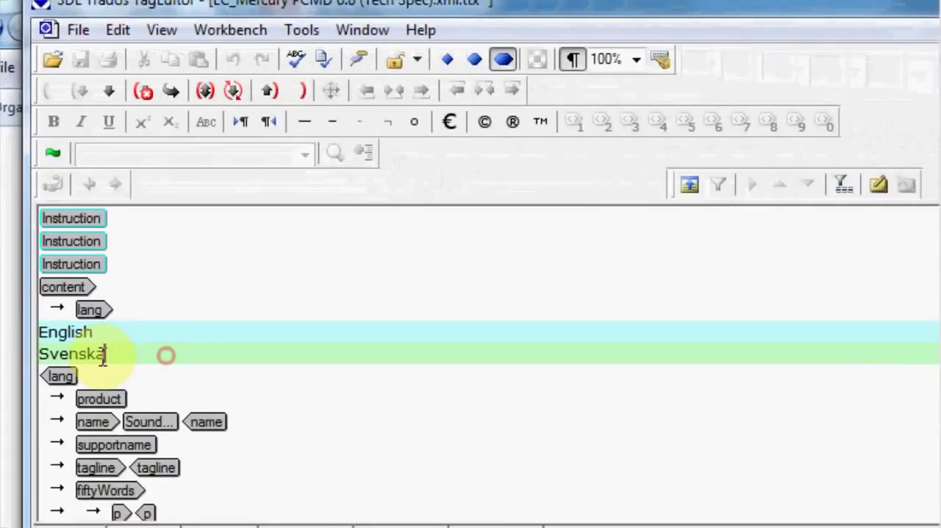
drag(208, 445, 34, 443)
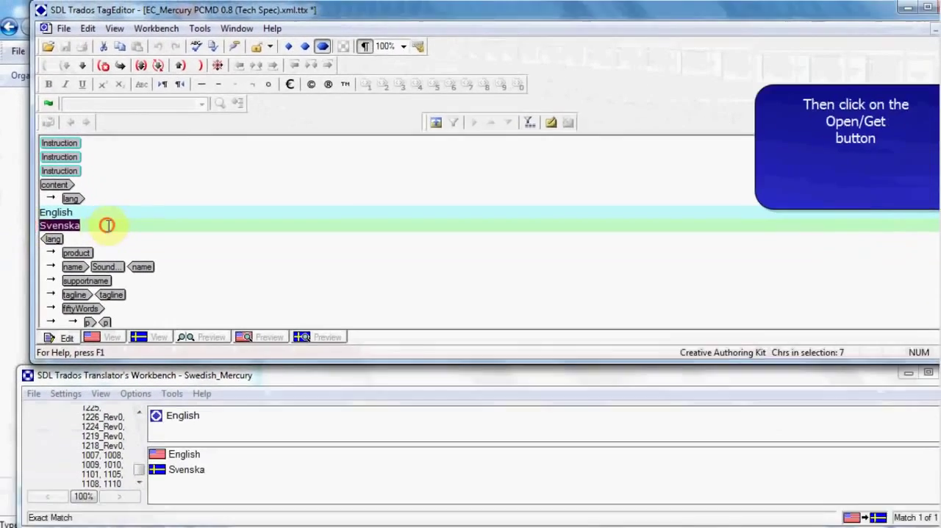
click(108, 226)
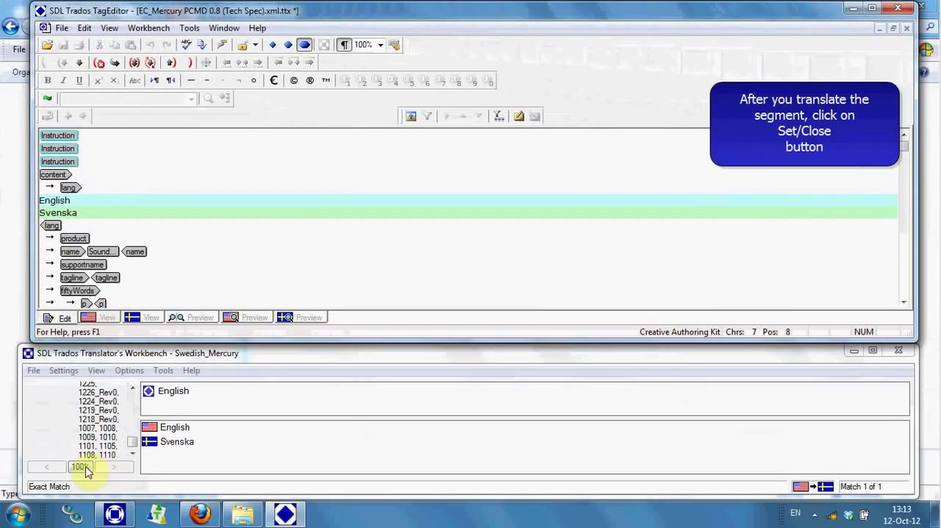
click(85, 470)
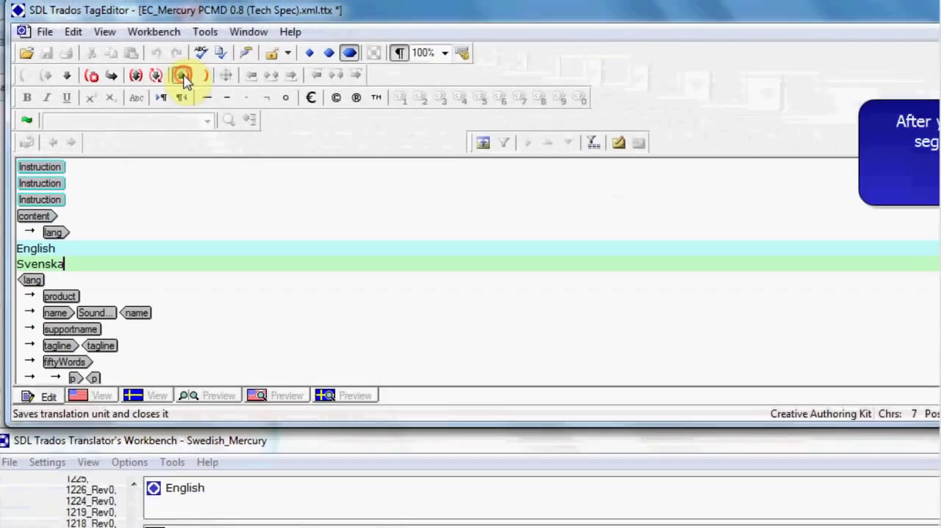
click(183, 77)
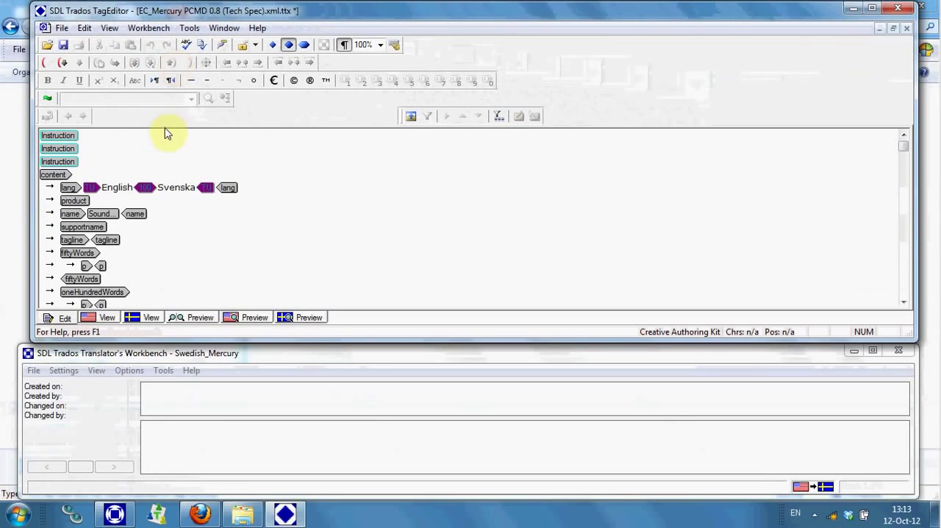
Open the "Bus Connection:" segment, compare it with its fuzzy match, correct the translation to "Bussanslutning:", and save and close it
click(903, 302)
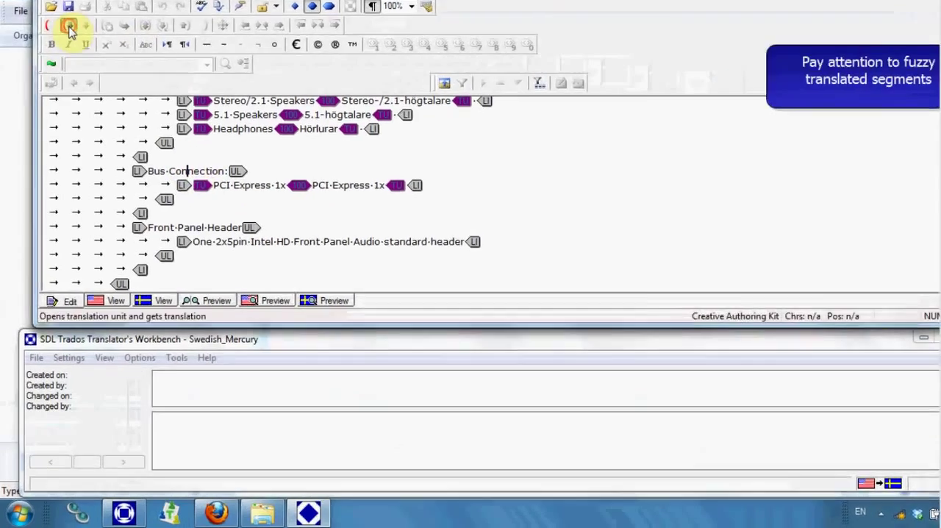
click(46, 64)
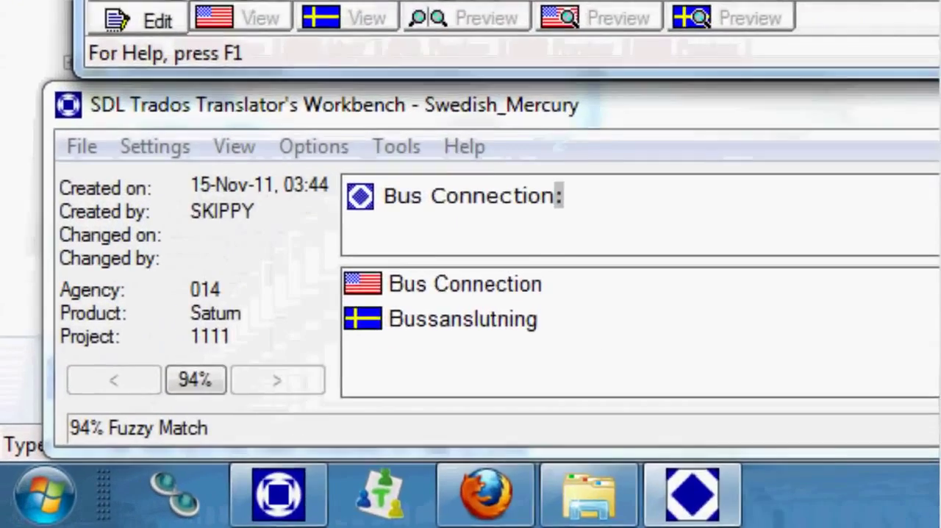
click(130, 429)
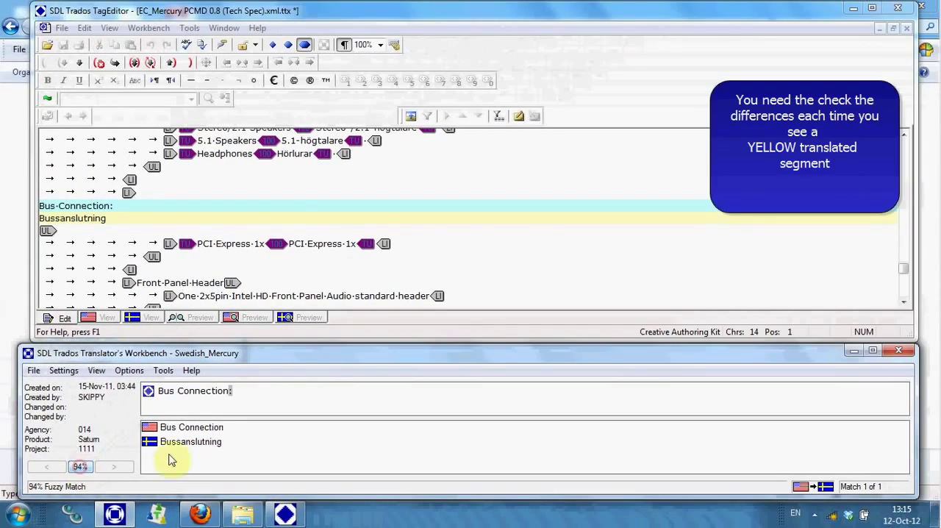
drag(261, 428, 147, 441)
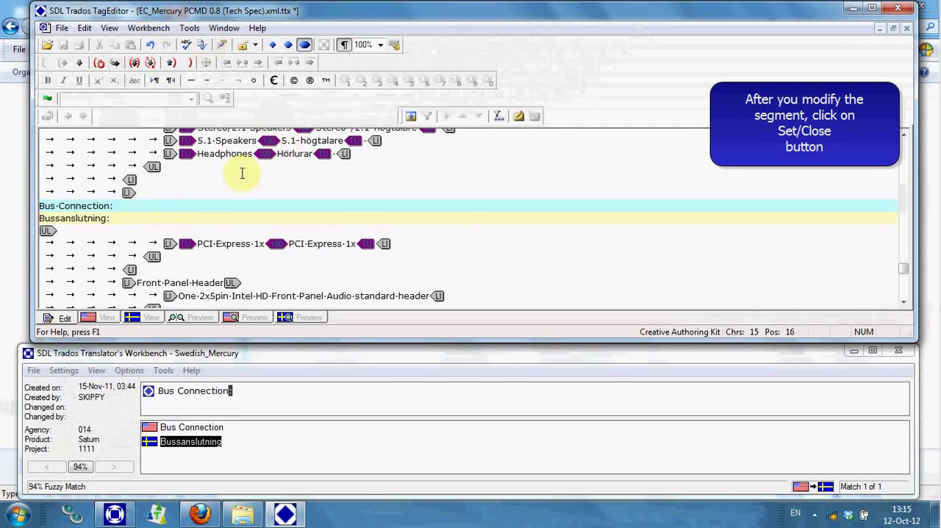
click(169, 65)
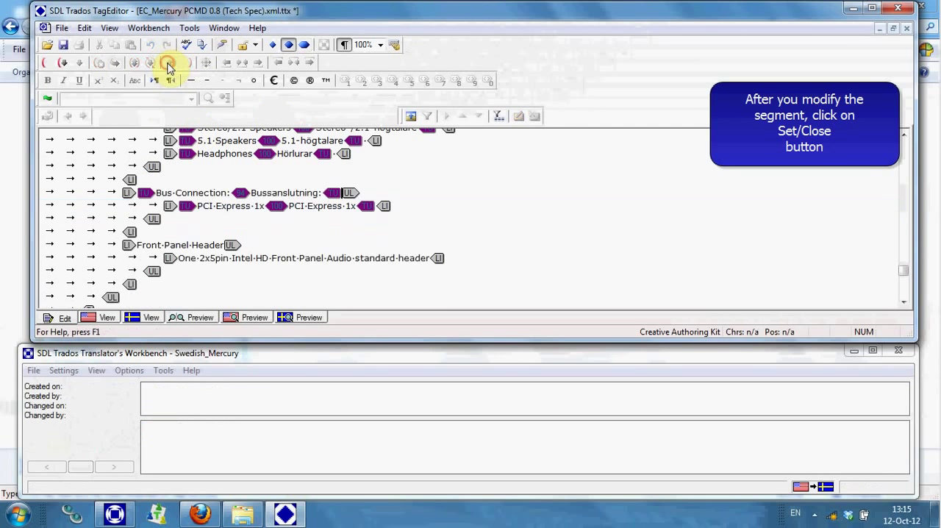
Save the TTX file and save its target version as EC_Mercury PCMD 0.8 (Tech Spec).xml in the N-22222_TR folder
click(61, 29)
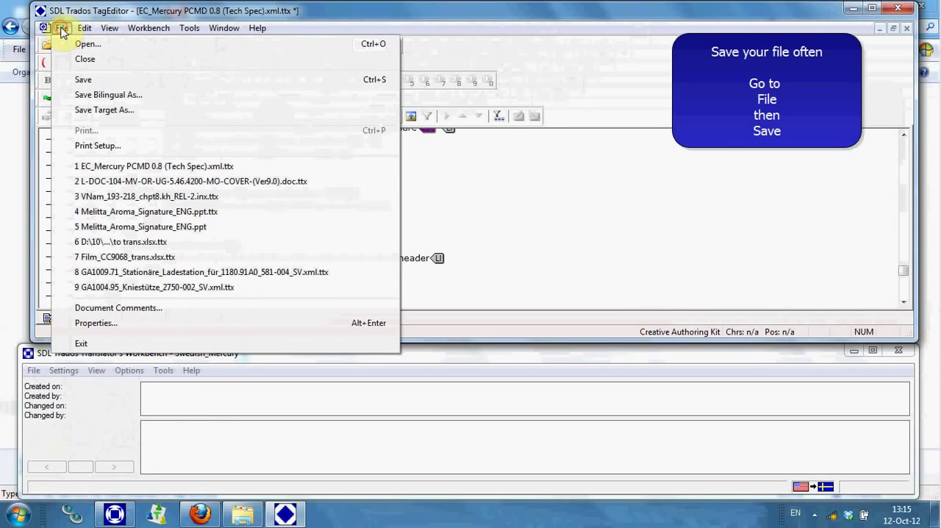
click(82, 81)
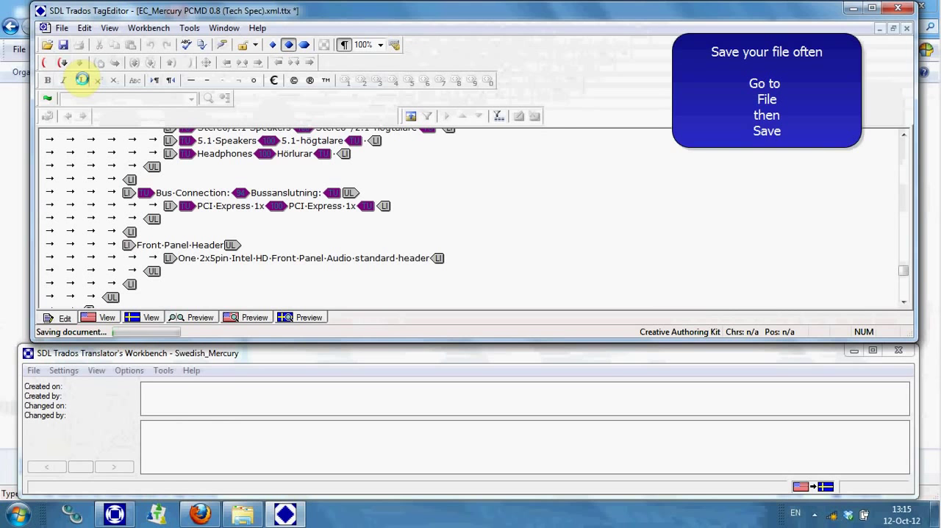
click(62, 30)
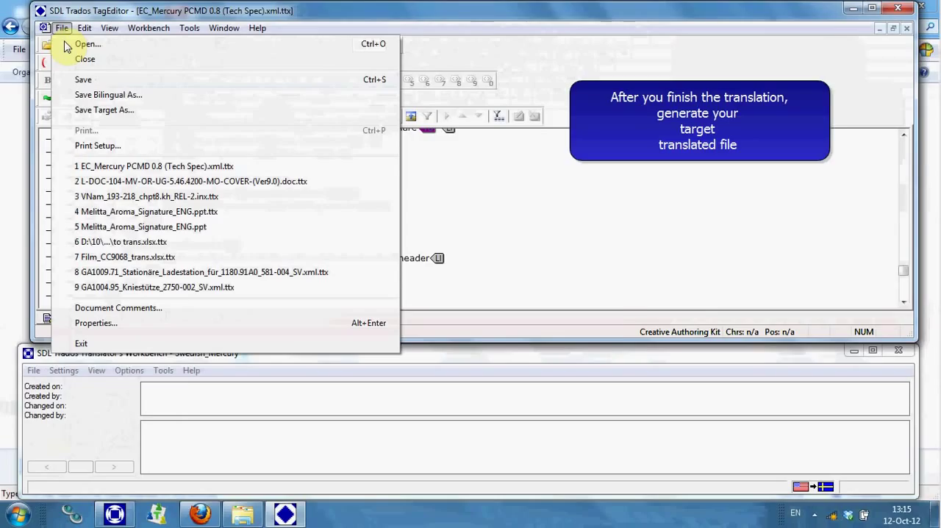
click(104, 110)
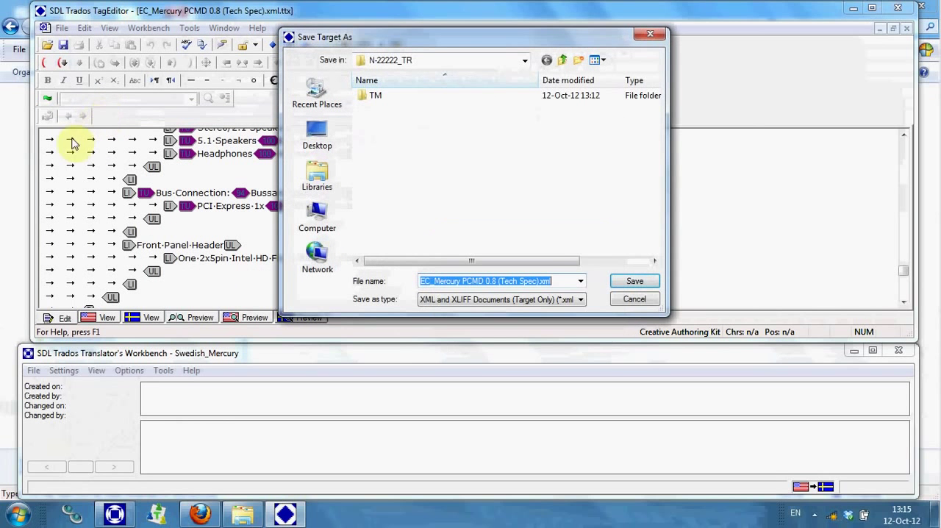
click(636, 281)
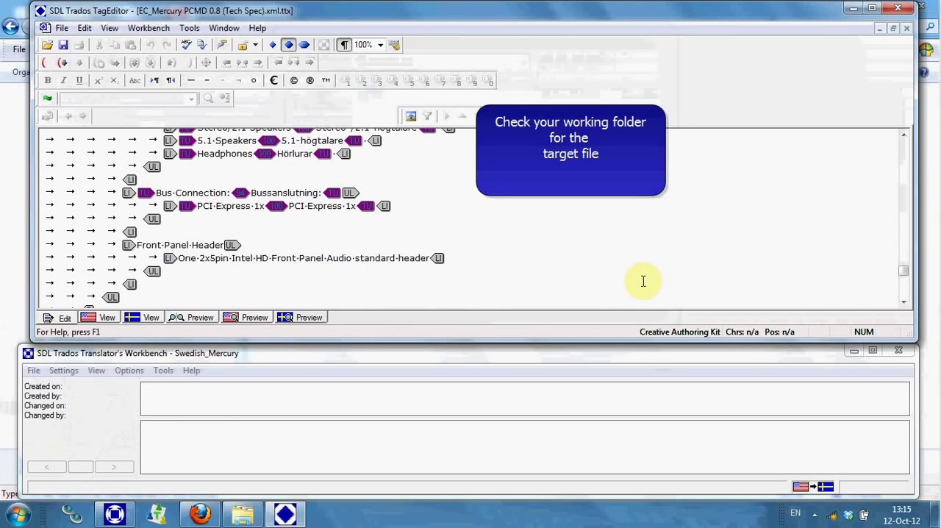
Switch to the N-22222_TR folder in Windows Explorer, select the target XML file, and widen the Name column to check the file names
mouse_move(246, 521)
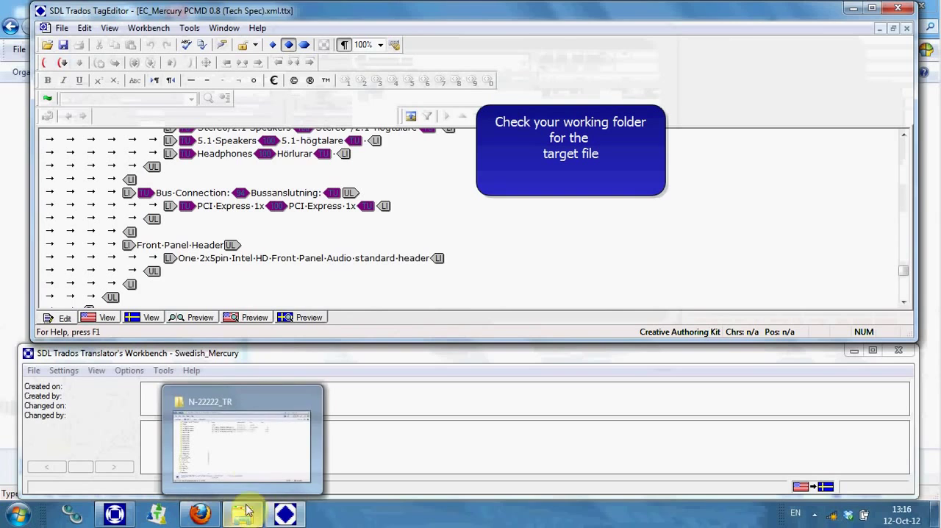
click(249, 464)
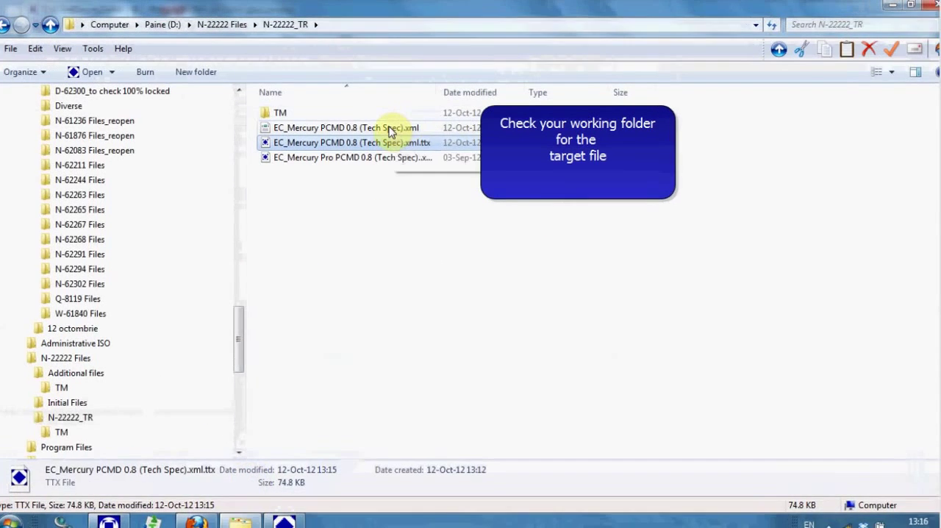
click(389, 126)
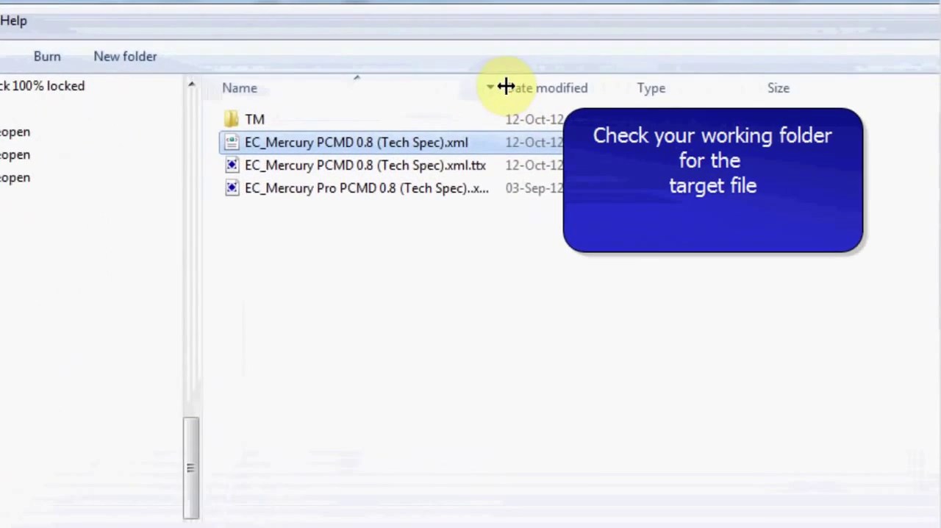
drag(506, 87, 709, 89)
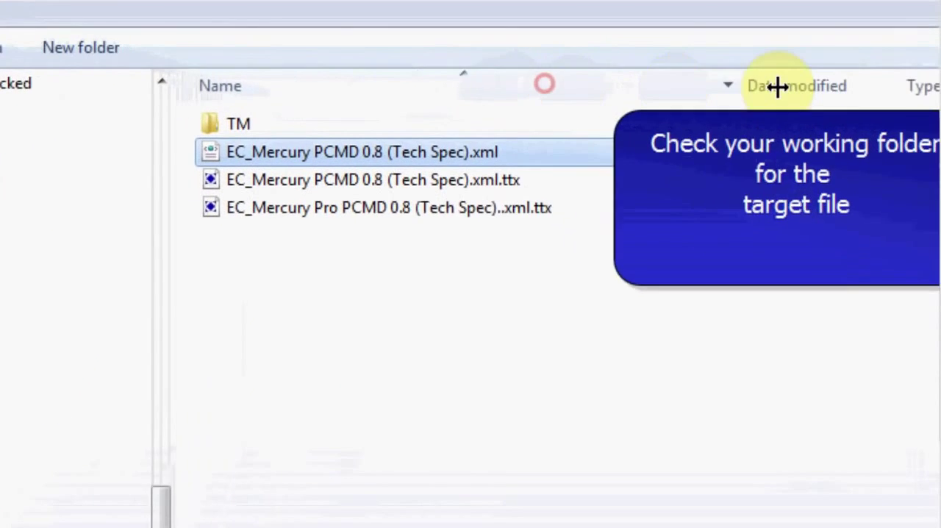
Switch to Translator's Workbench and start exporting the Swedish_Mercury memory without filters, checking the English (United States) and Swedish (Sweden) language fields
click(331, 141)
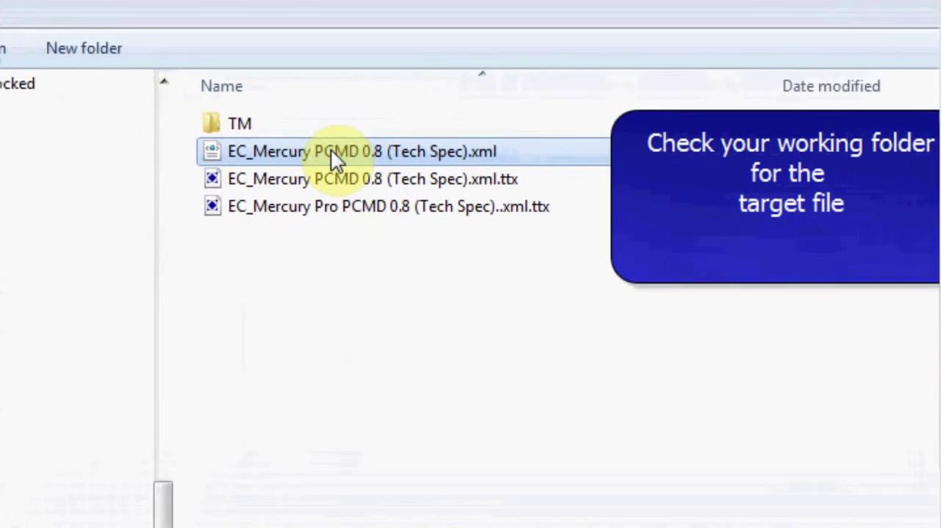
click(384, 334)
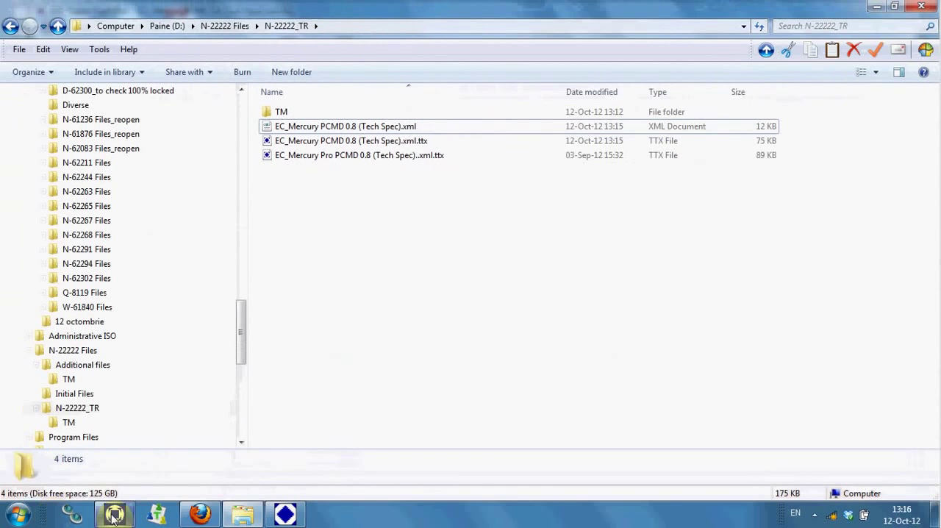
click(114, 514)
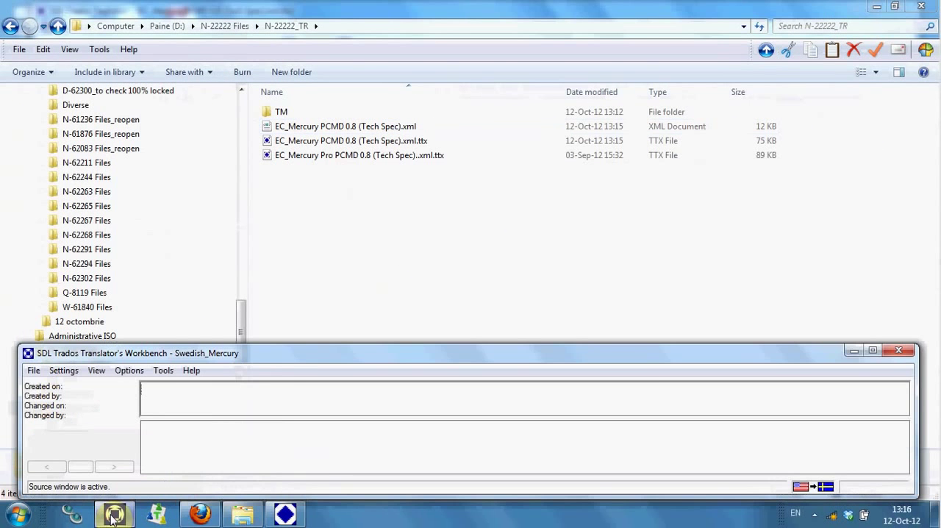
click(33, 370)
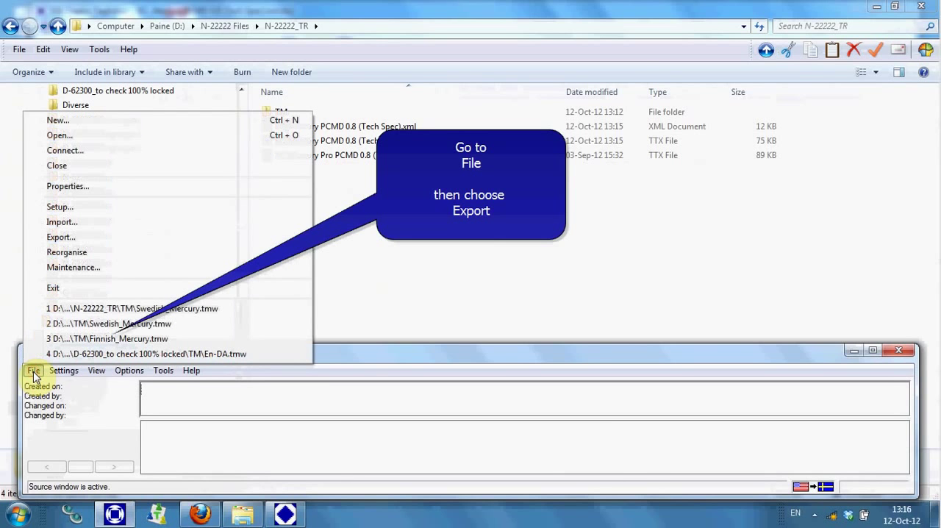
click(73, 243)
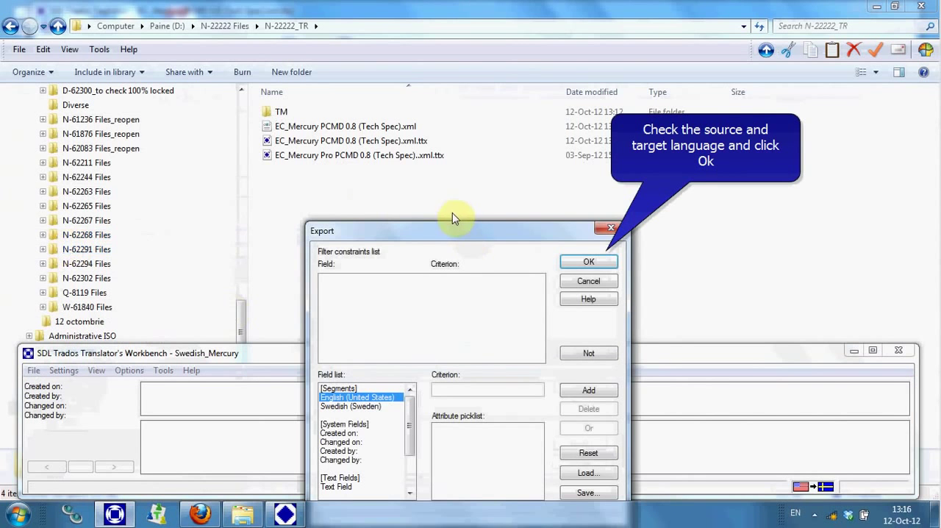
drag(416, 160, 396, 126)
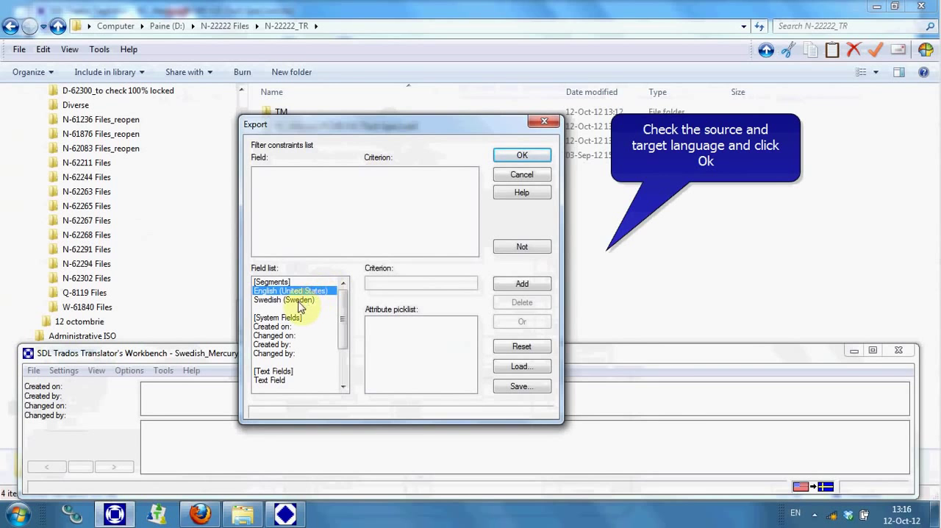
click(298, 301)
click(522, 155)
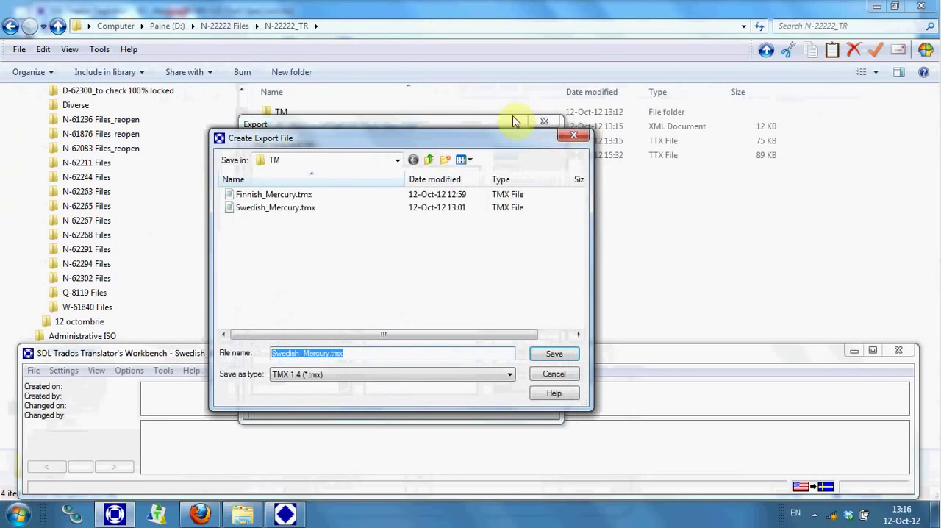
Save the exported memory as Swedish_Mercury.tmx, type TMX 1.4, in the N-22222_TR working folder
click(430, 160)
click(434, 163)
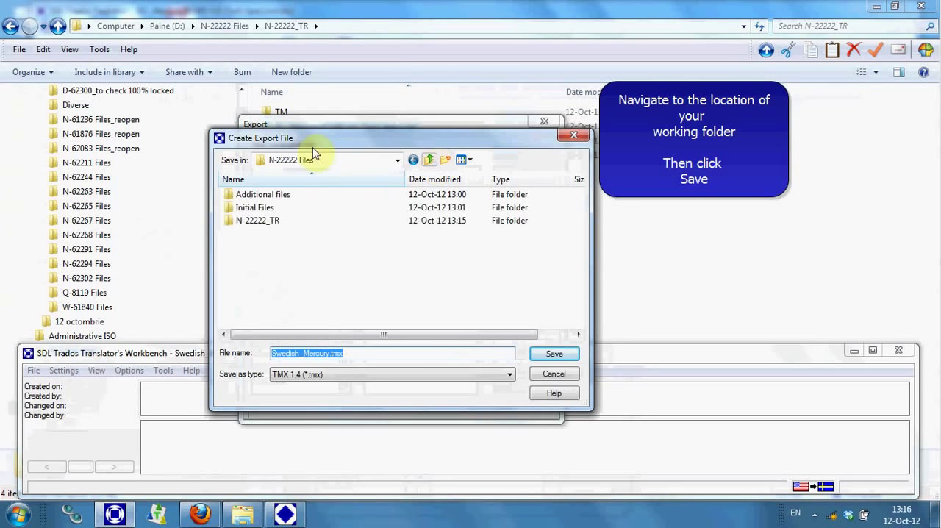
double_click(255, 223)
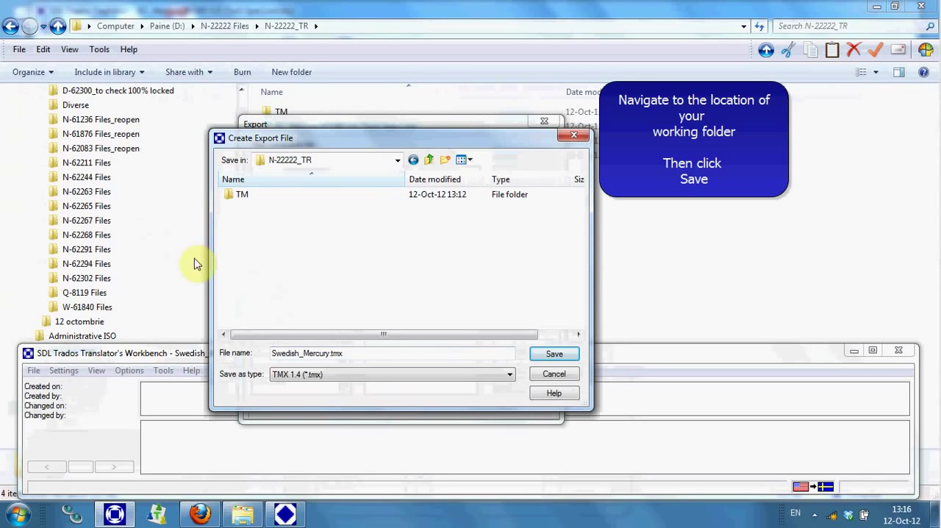
click(570, 356)
Pack the target XML, both TTX files and Swedish_Mercury.tmx into a ZIP archive named N-22222_TR.zip and select the archive
click(315, 172)
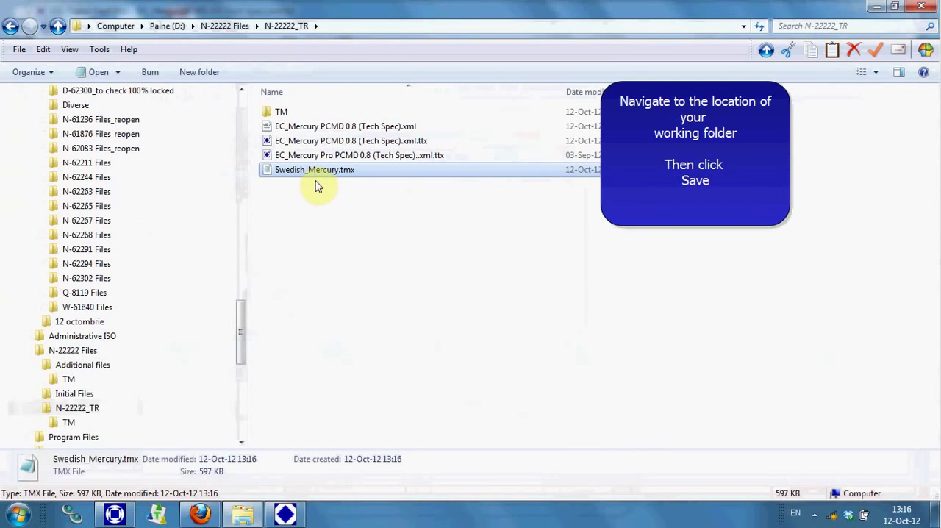
click(304, 129)
shift+click(290, 173)
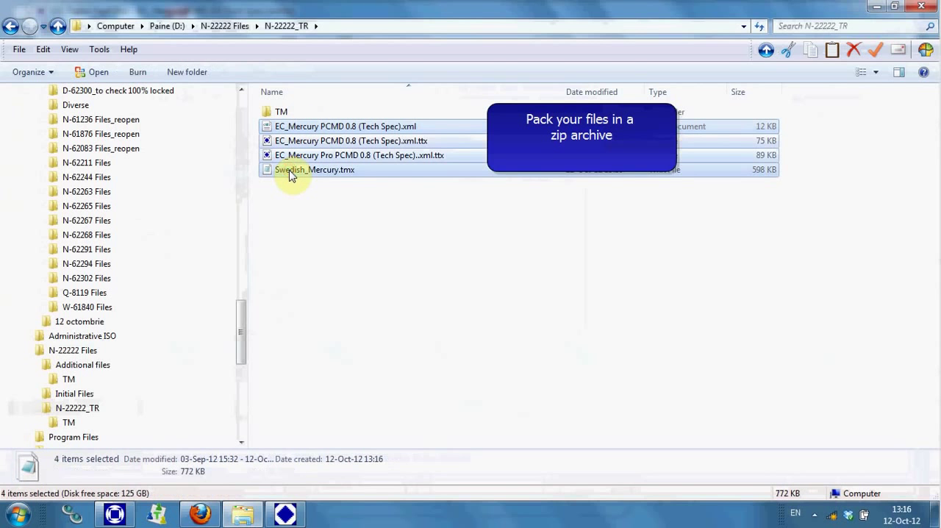
right_click(291, 174)
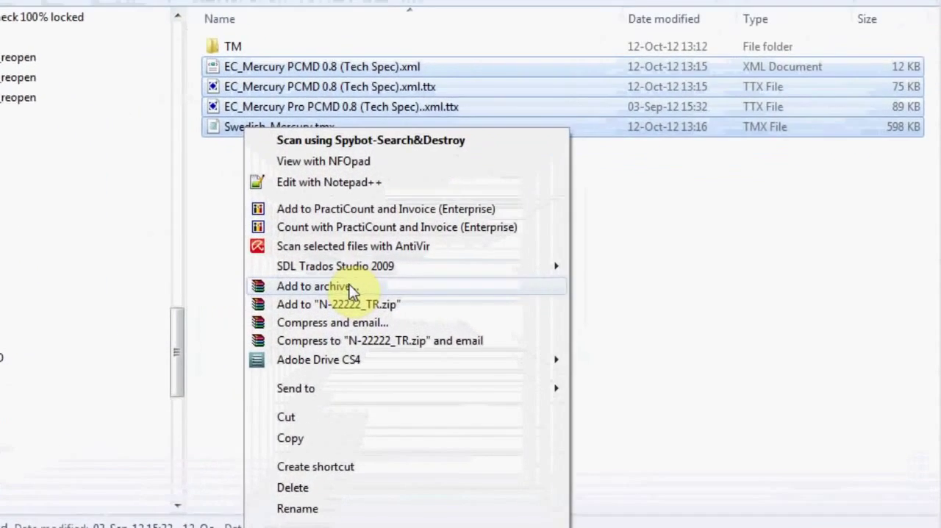
click(344, 285)
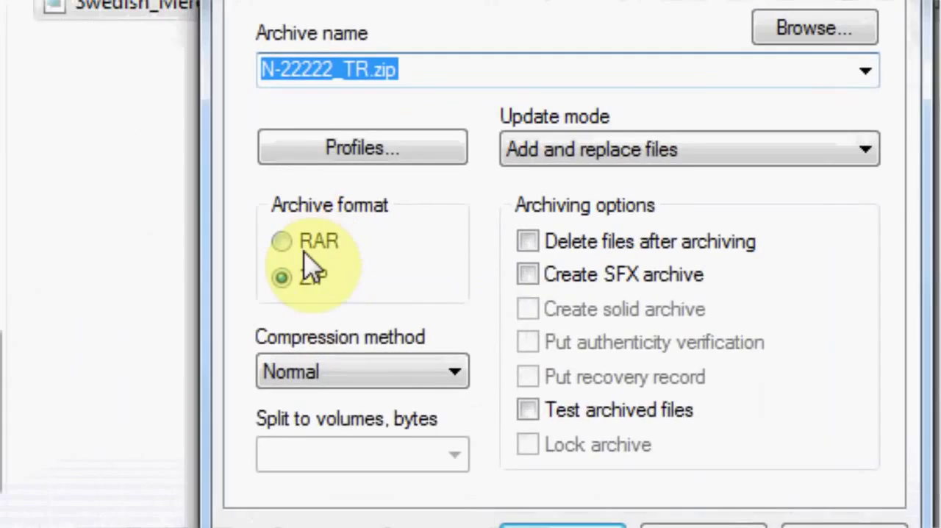
click(294, 275)
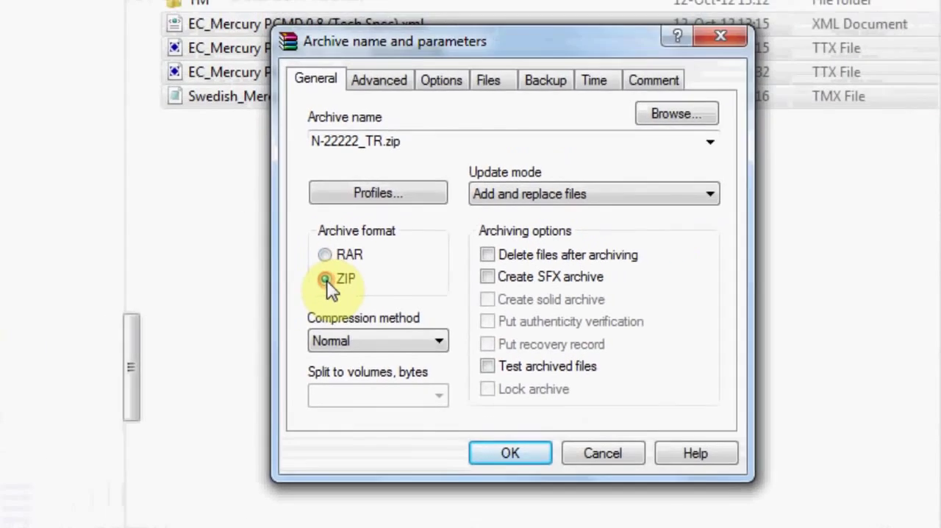
click(519, 454)
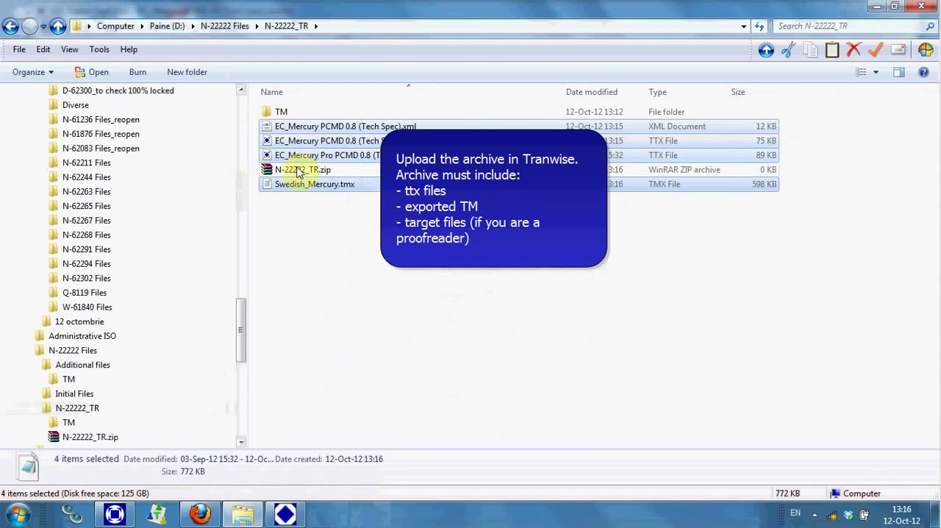
click(299, 172)
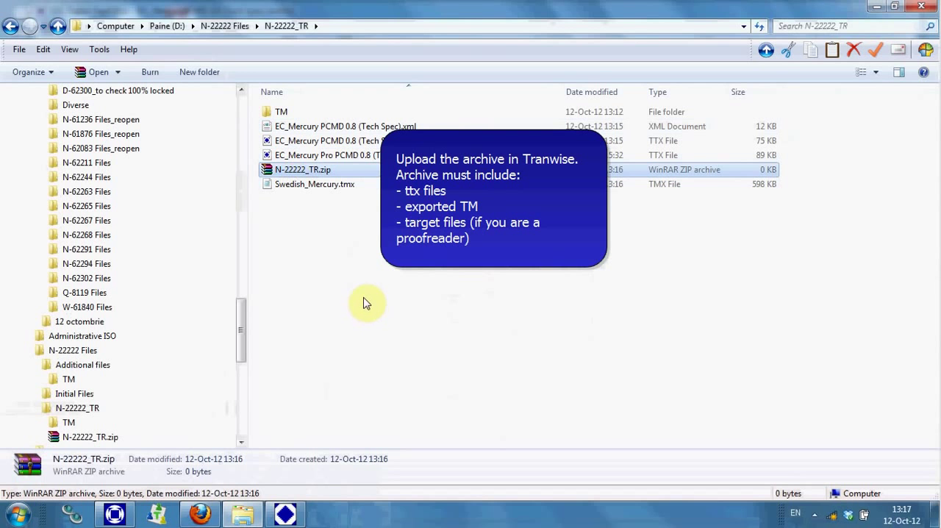